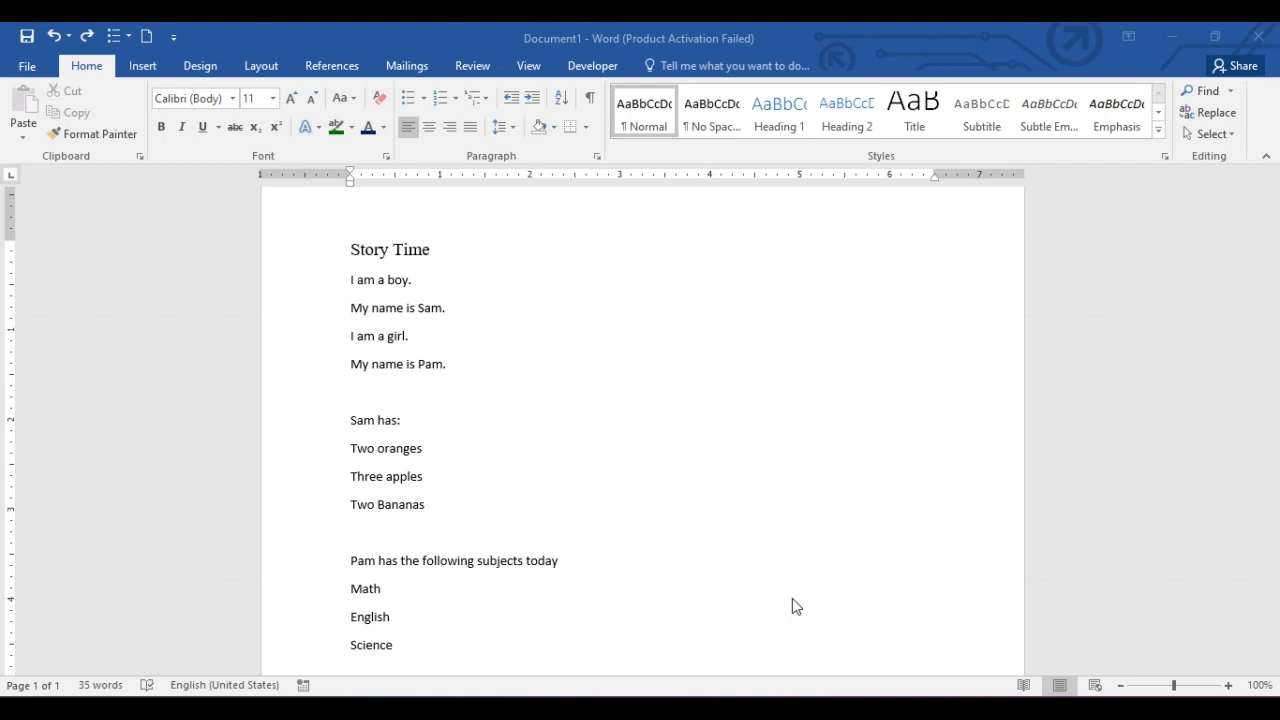
left_click(435, 250)
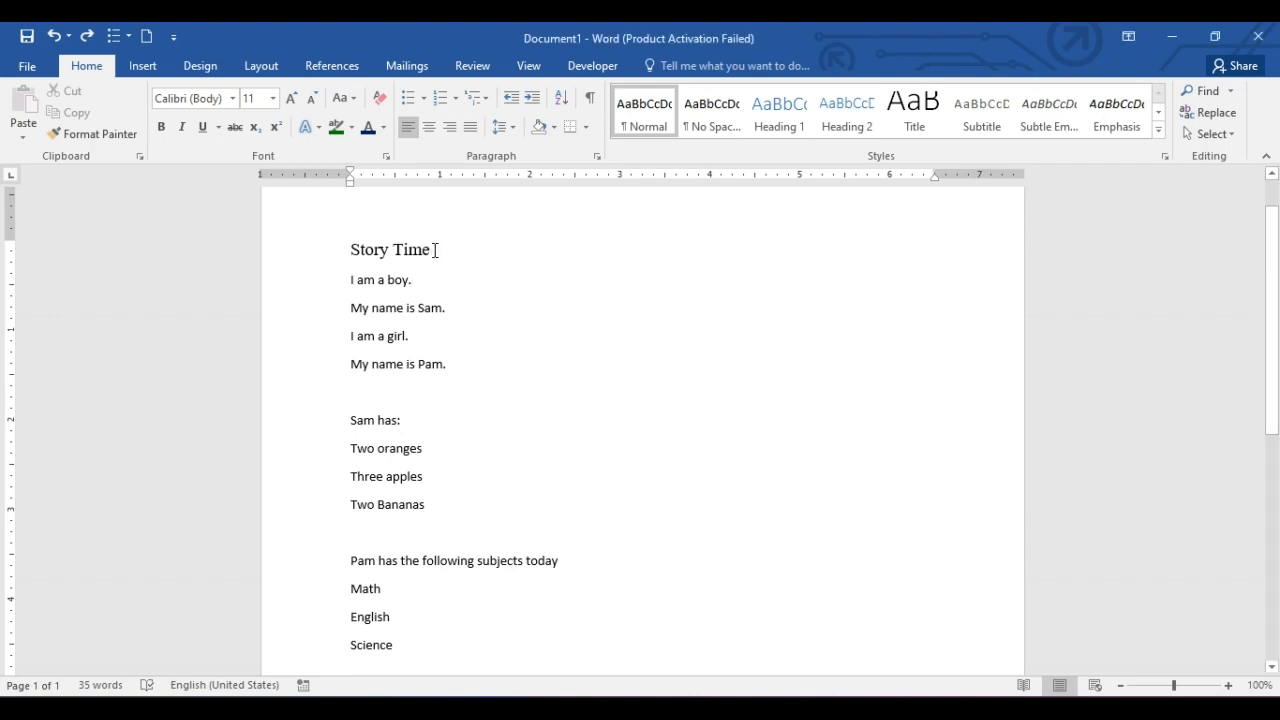
left_click(435, 250)
type("gfbsg")
key("BackSpace")
key("BackSpace")
key("BackSpace")
key("BackSpace")
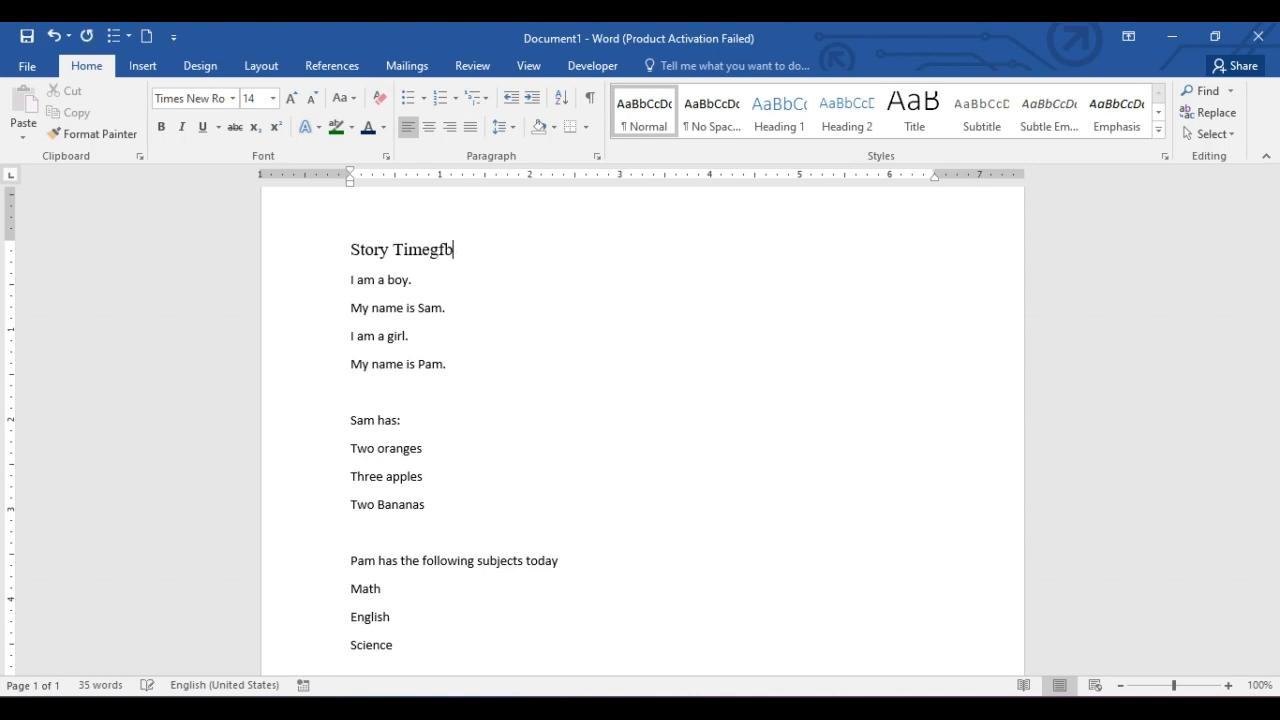
key("BackSpace")
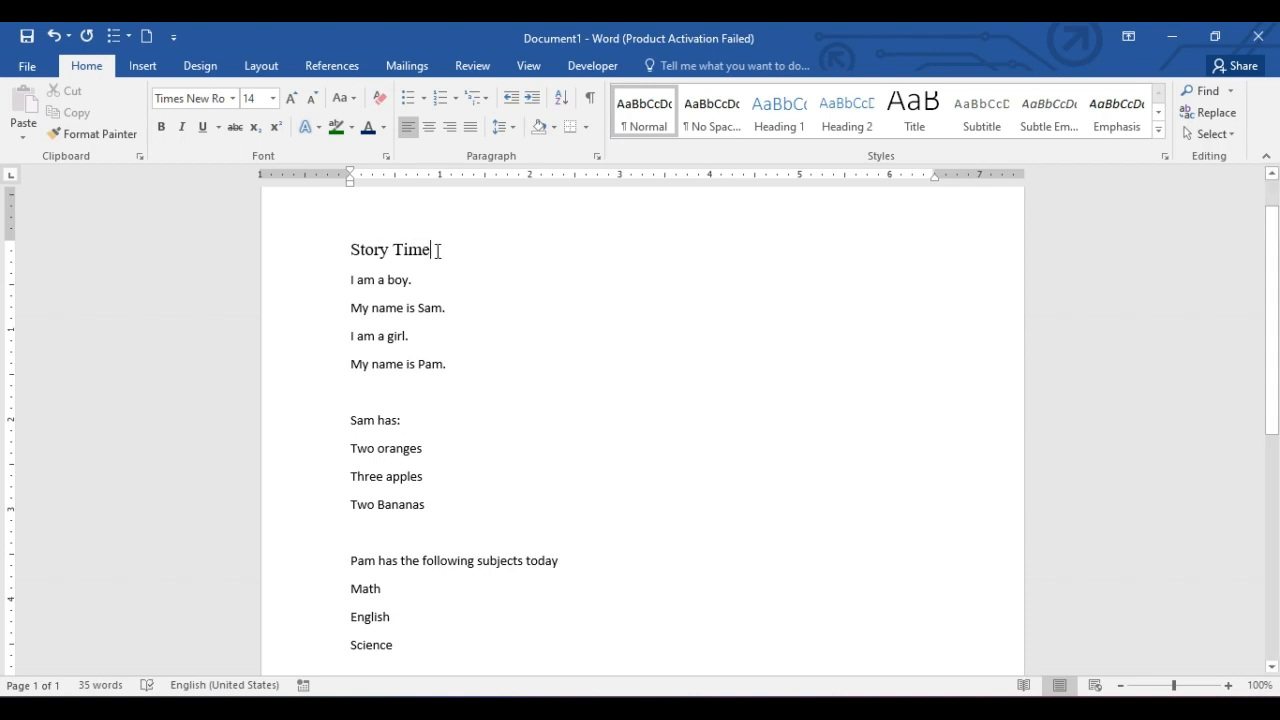
Try the title 'Story Time' in Arial Black, Arial Rounded MT Bold, Calibri and Times New Roman fonts.
left_click_drag(432, 250, 366, 248)
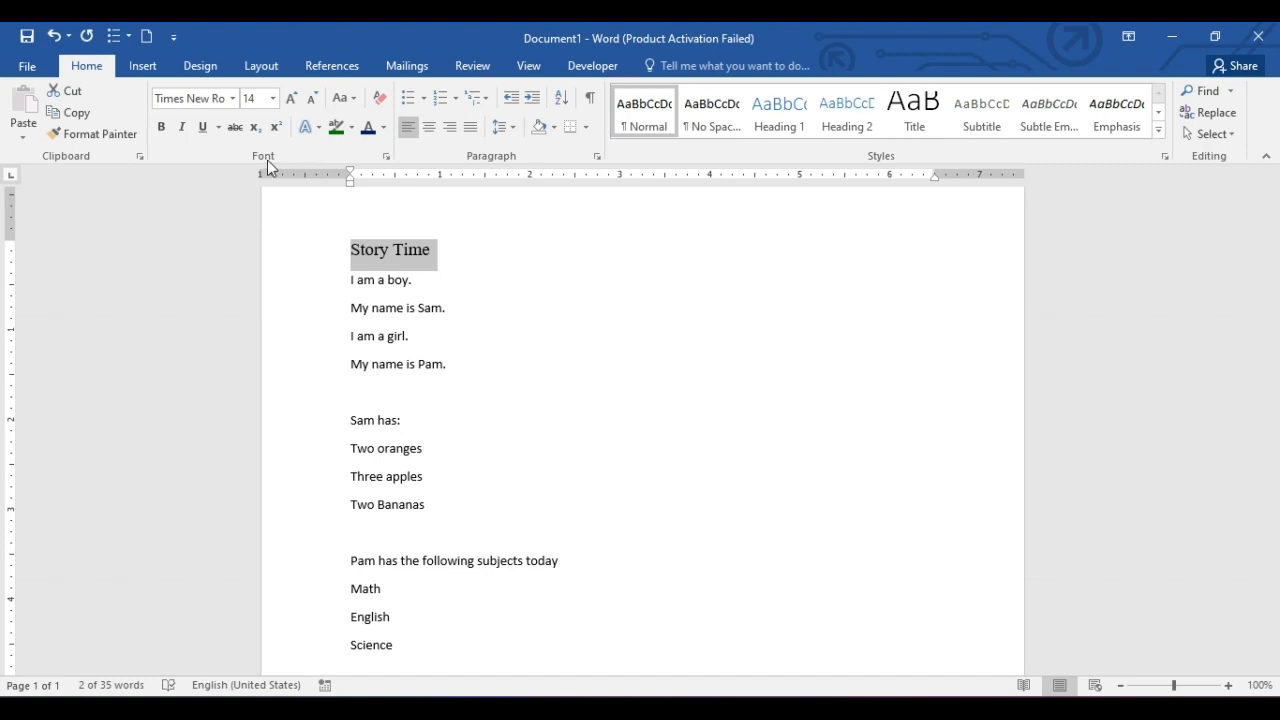
left_click(232, 98)
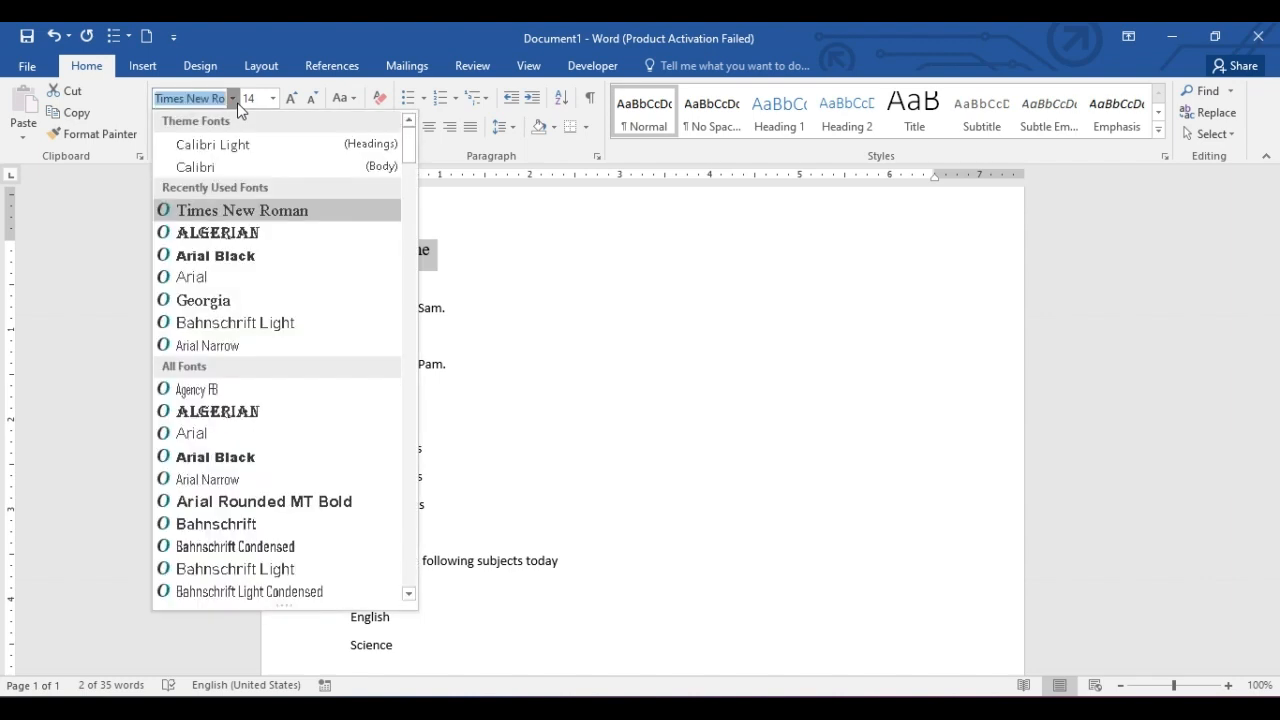
left_click(267, 260)
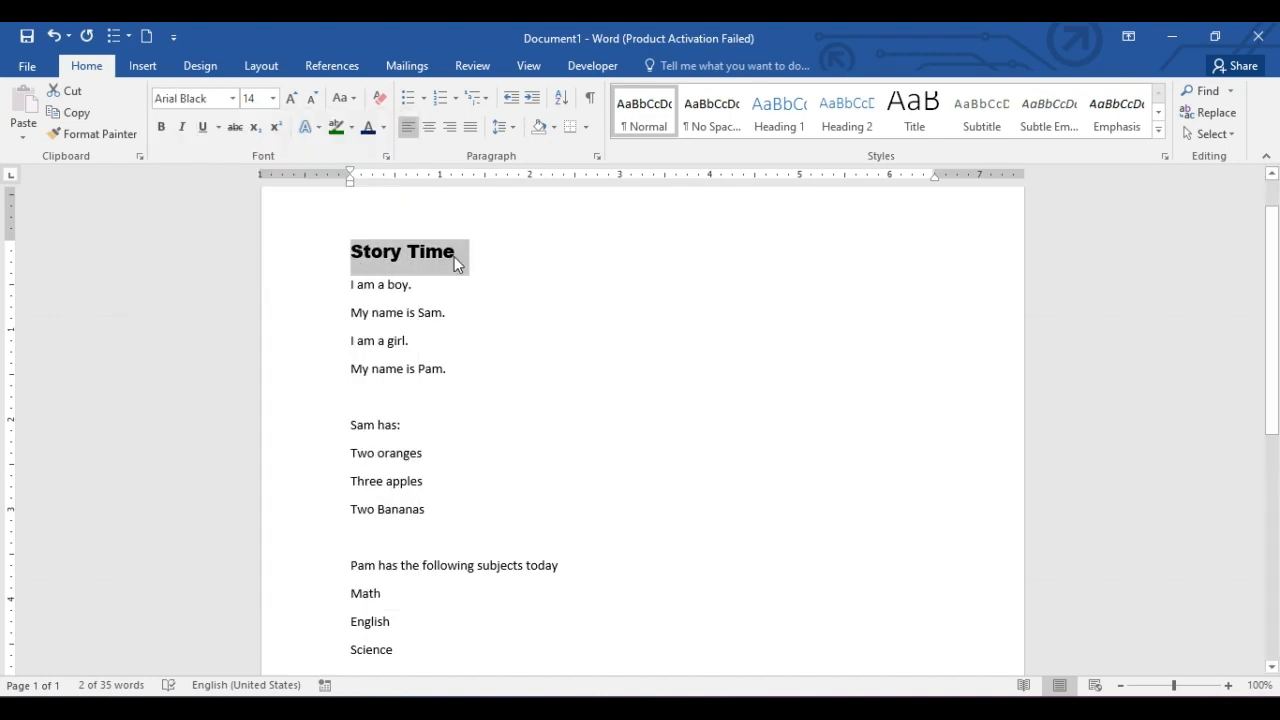
left_click(233, 98)
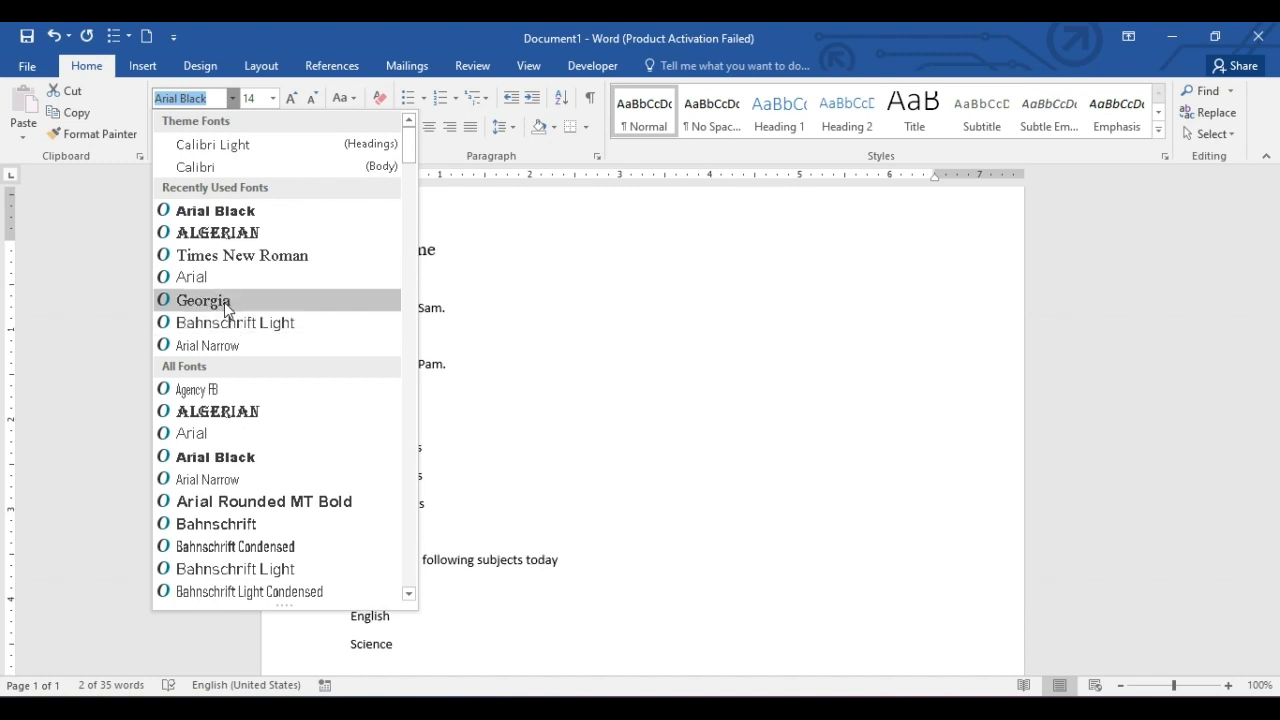
left_click(248, 501)
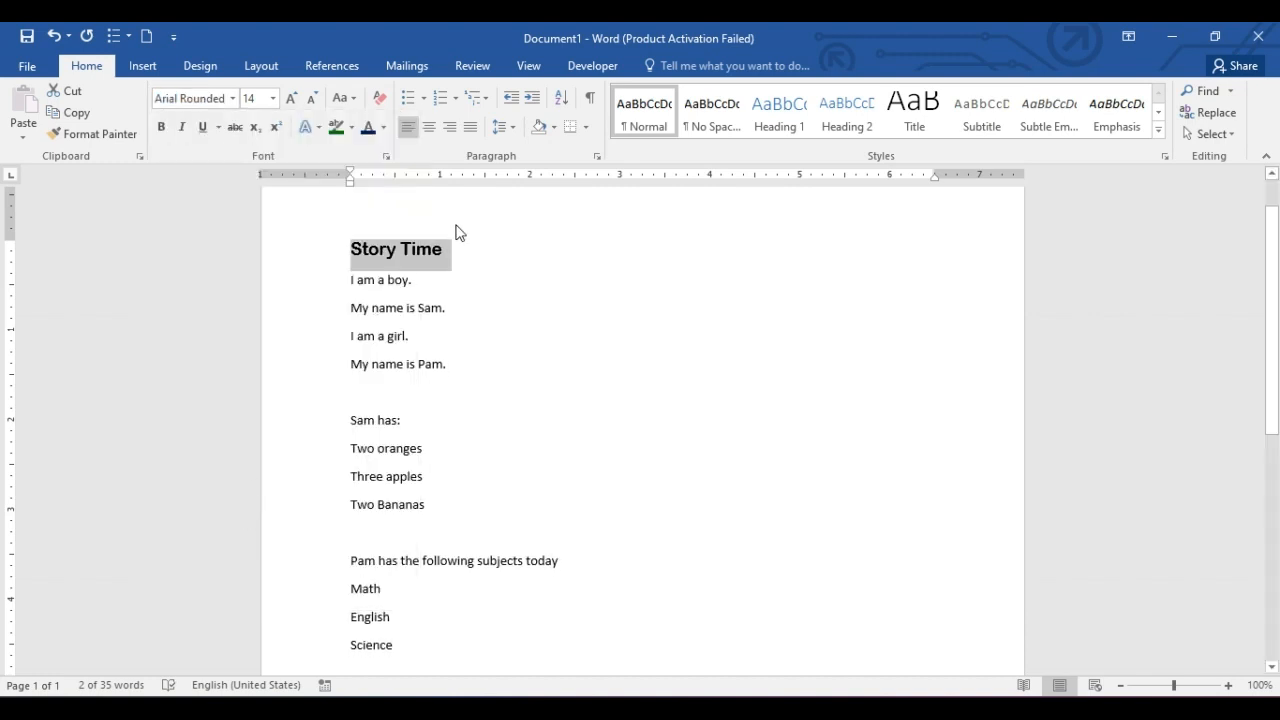
left_click(232, 98)
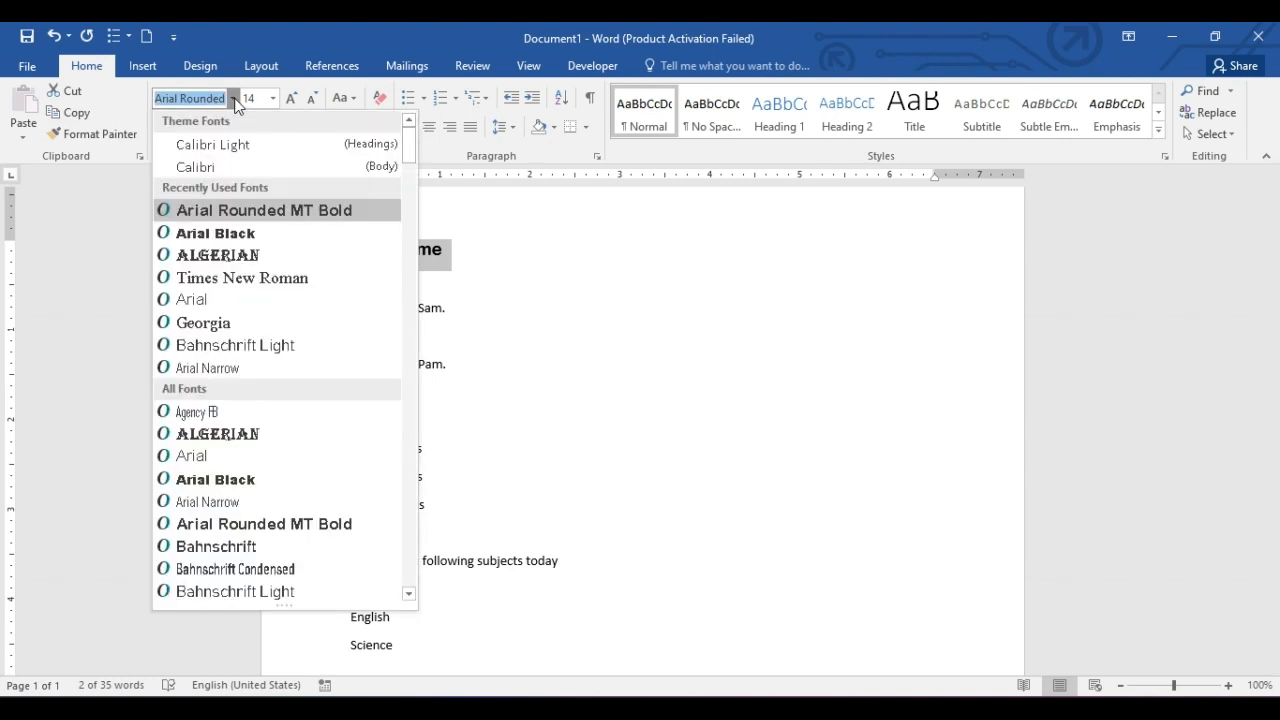
left_click(240, 166)
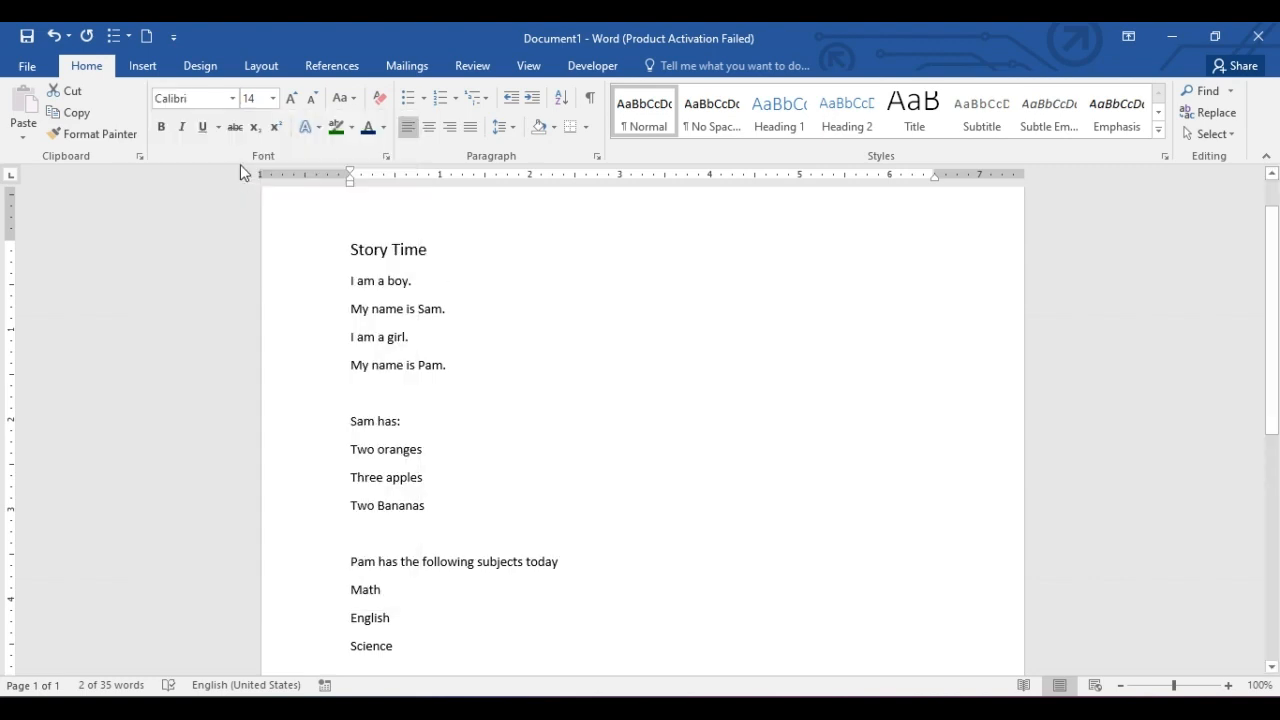
left_click(234, 99)
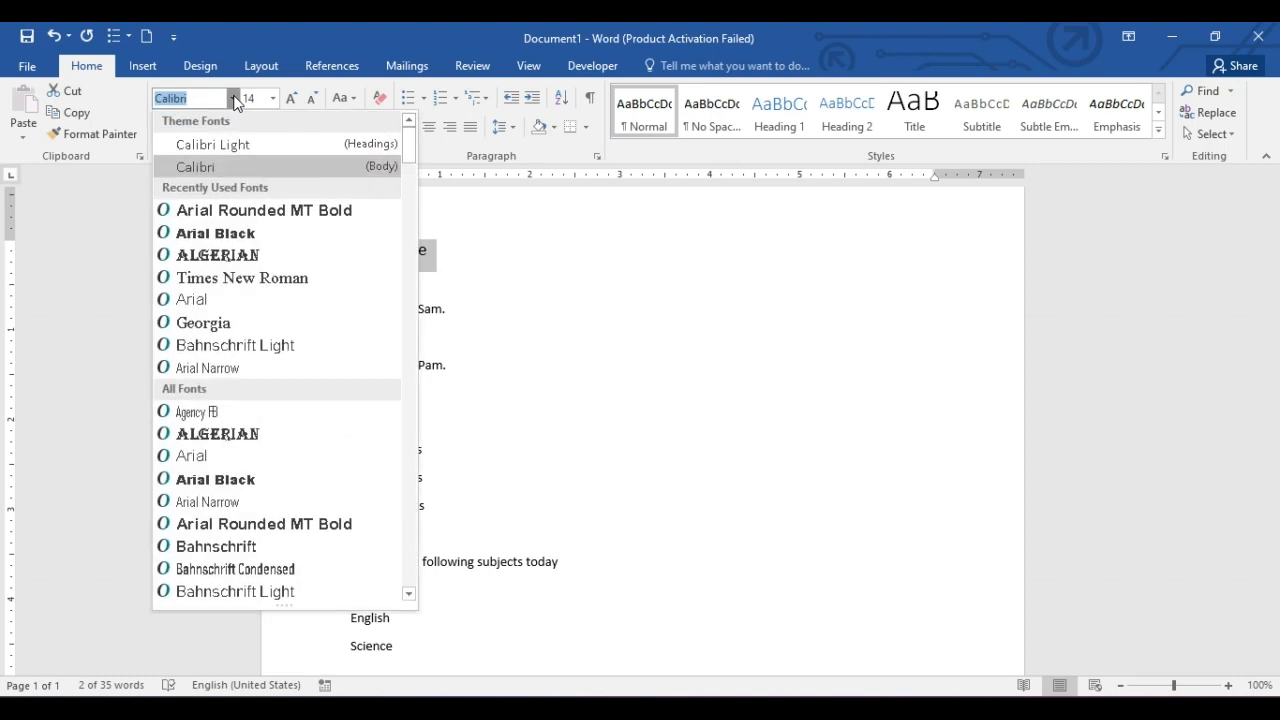
left_click(262, 283)
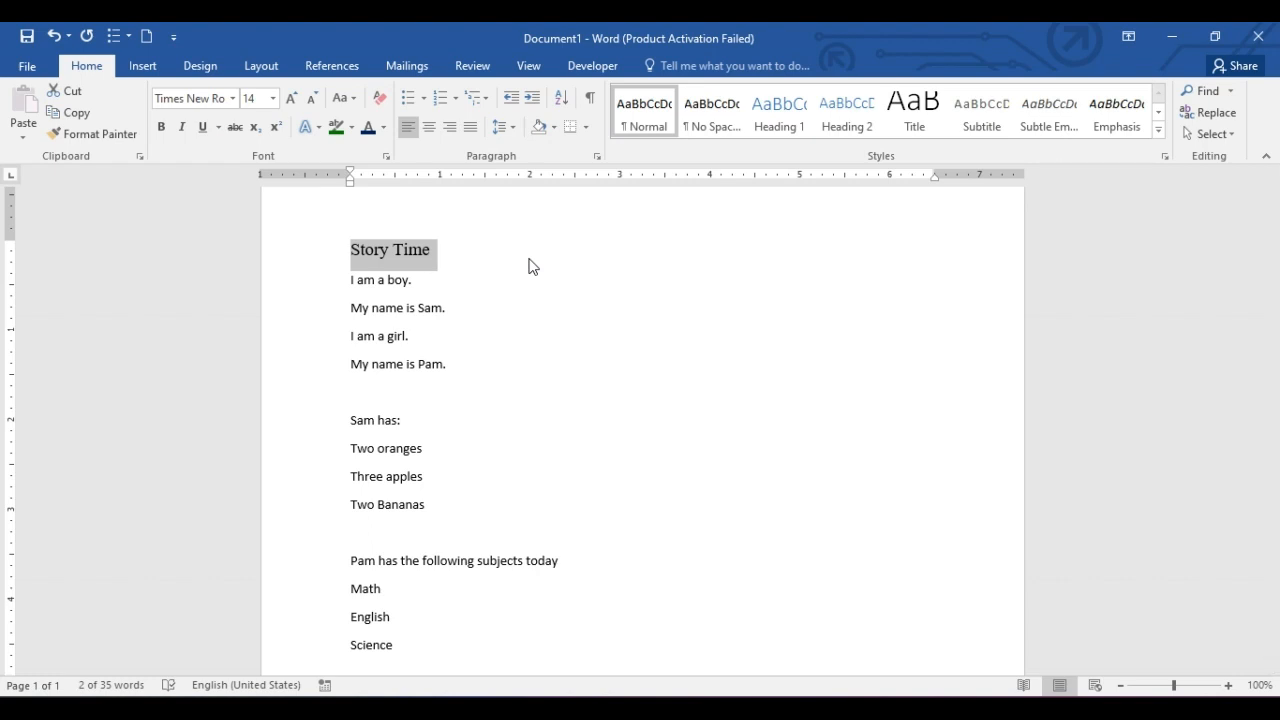
Format the title in Arial Black and resize it to 26 pt.
left_click(232, 98)
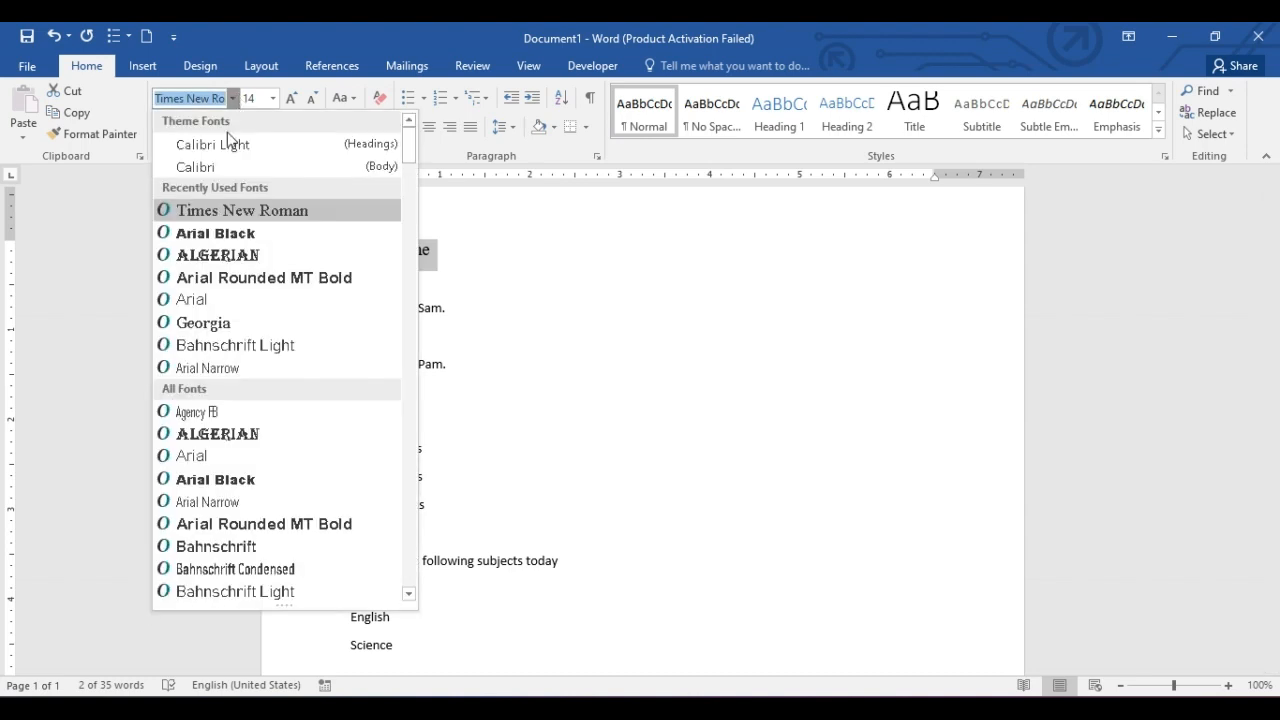
left_click(242, 233)
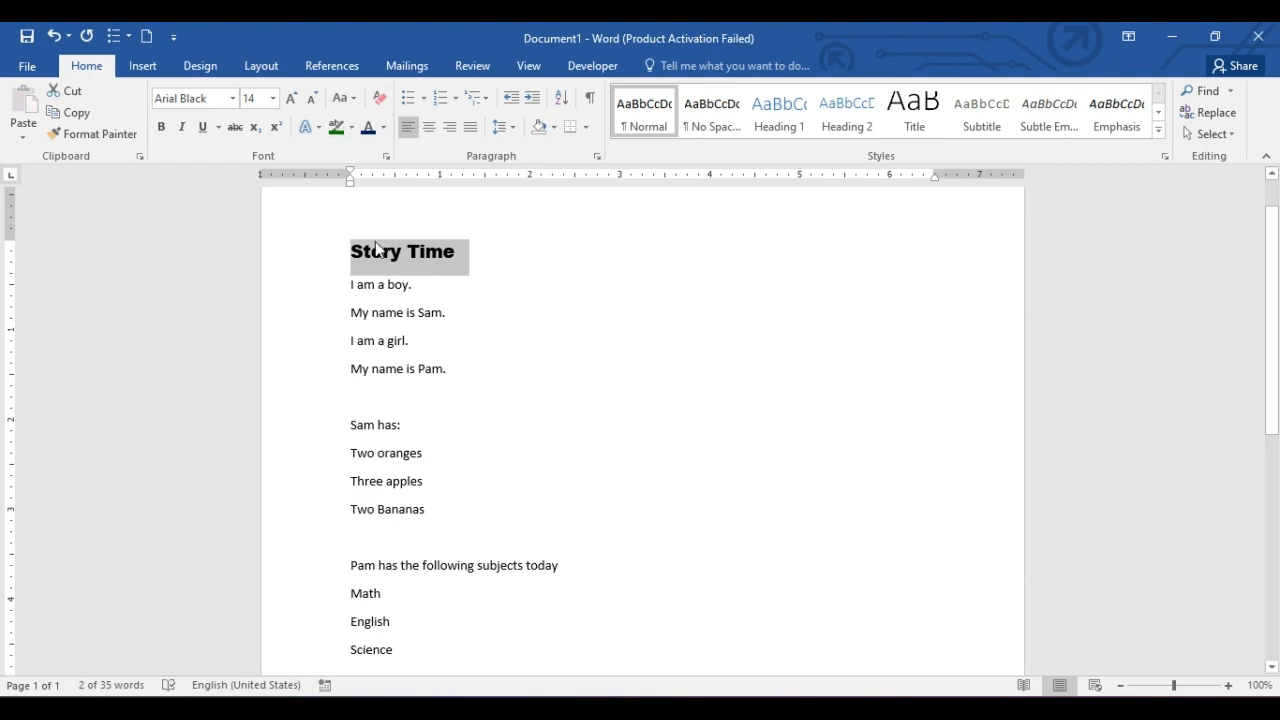
left_click(272, 101)
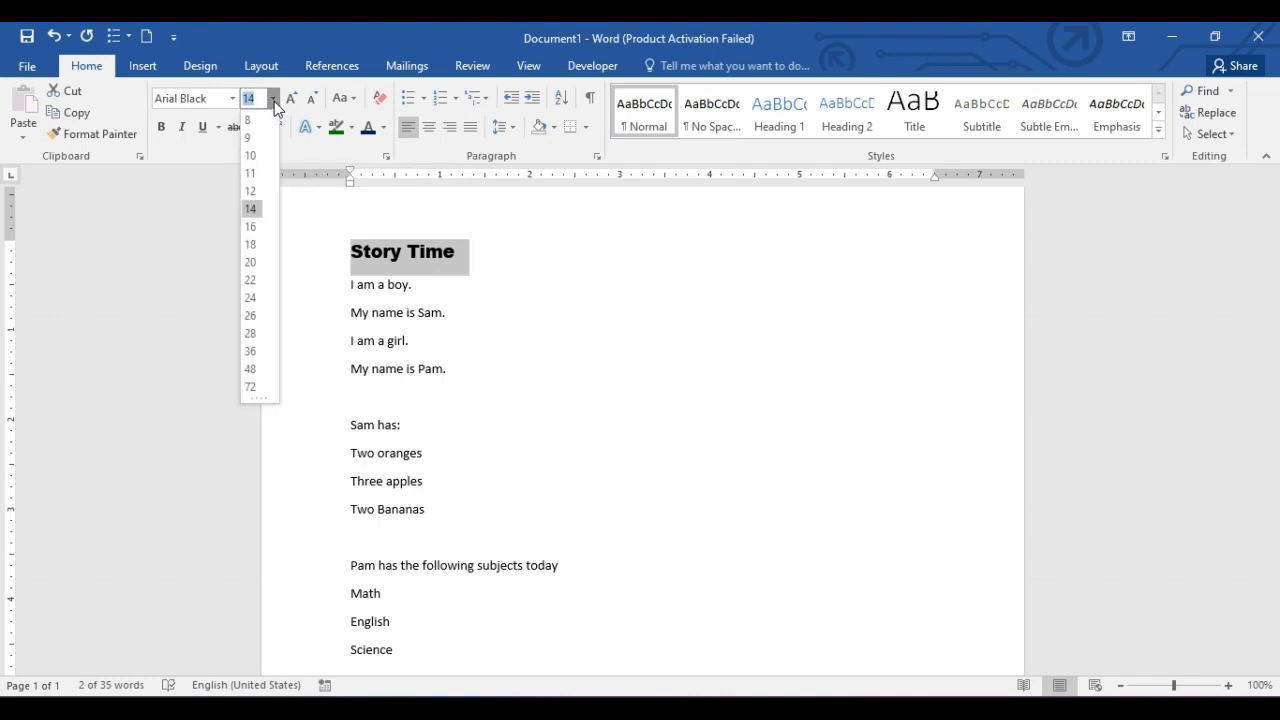
left_click(251, 298)
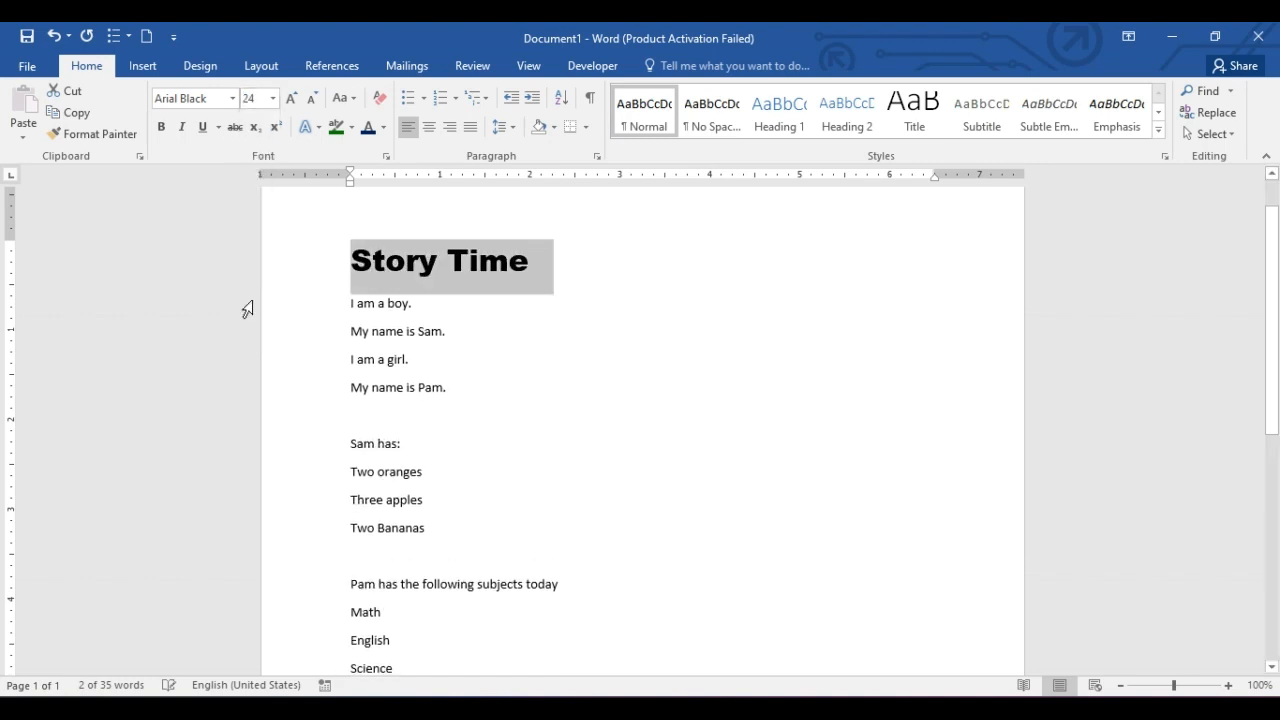
left_click(291, 98)
left_click(291, 98)
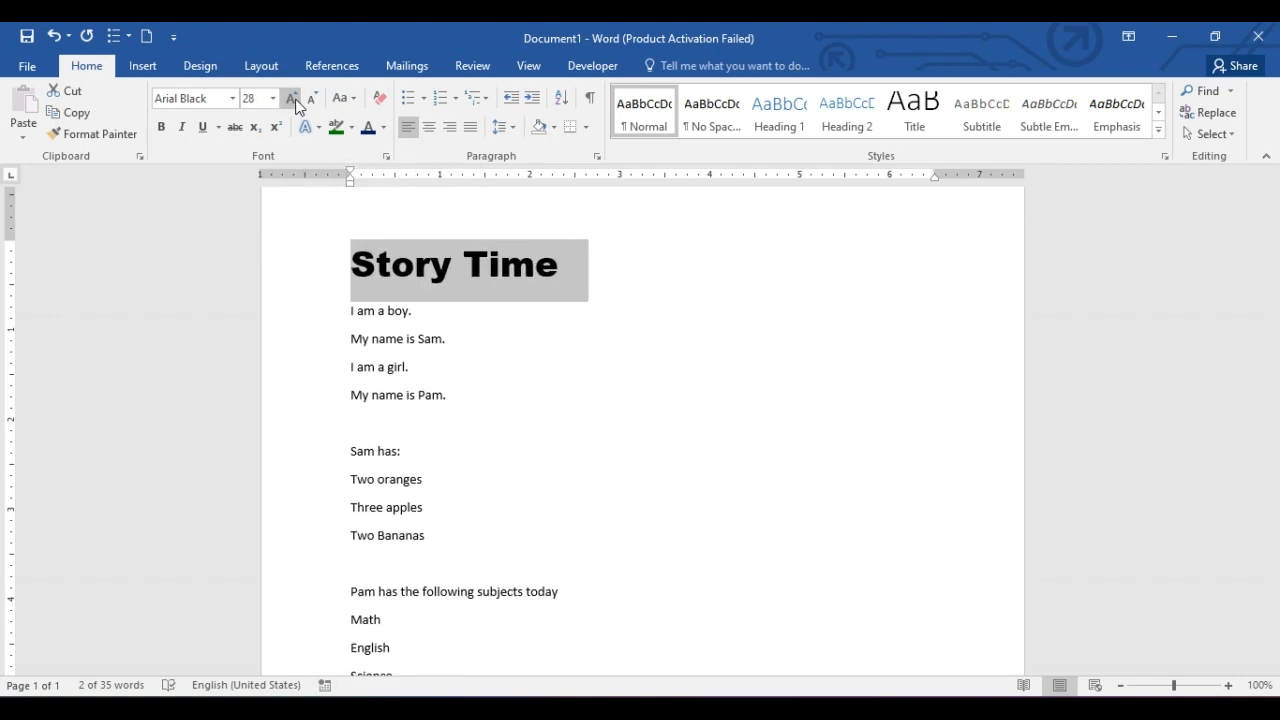
left_click(295, 104)
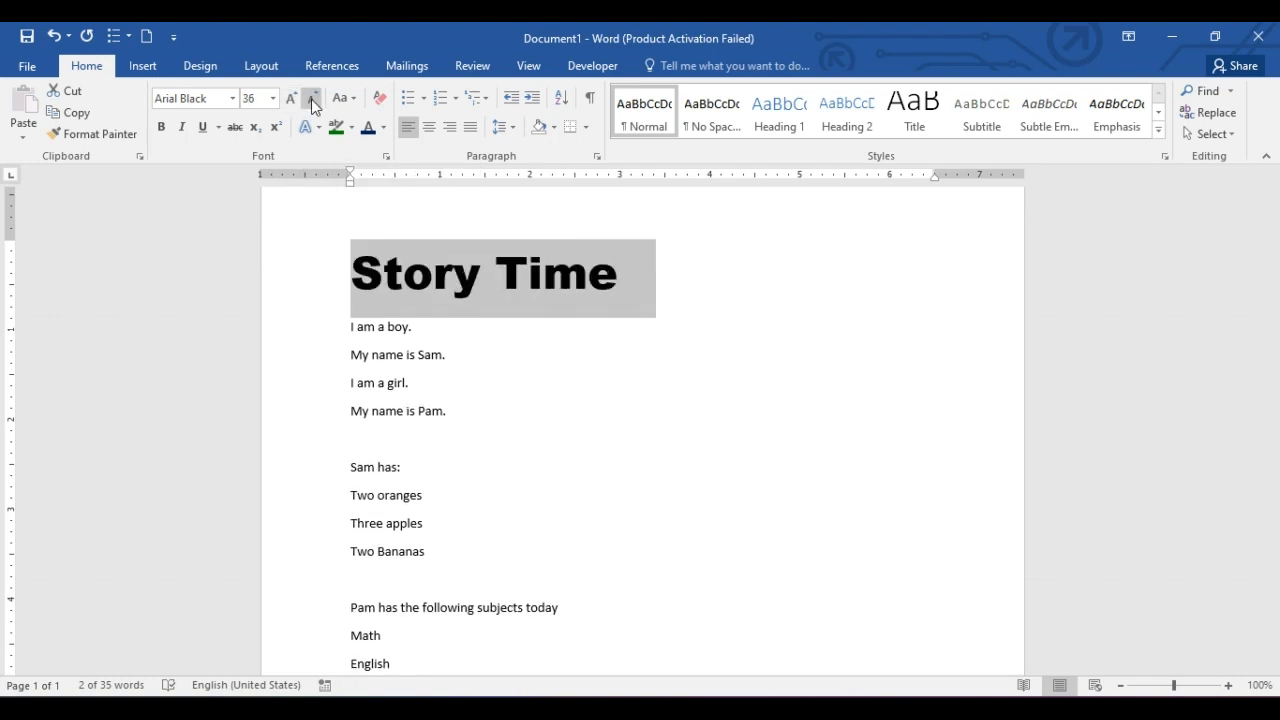
left_click(311, 99)
left_click(311, 99)
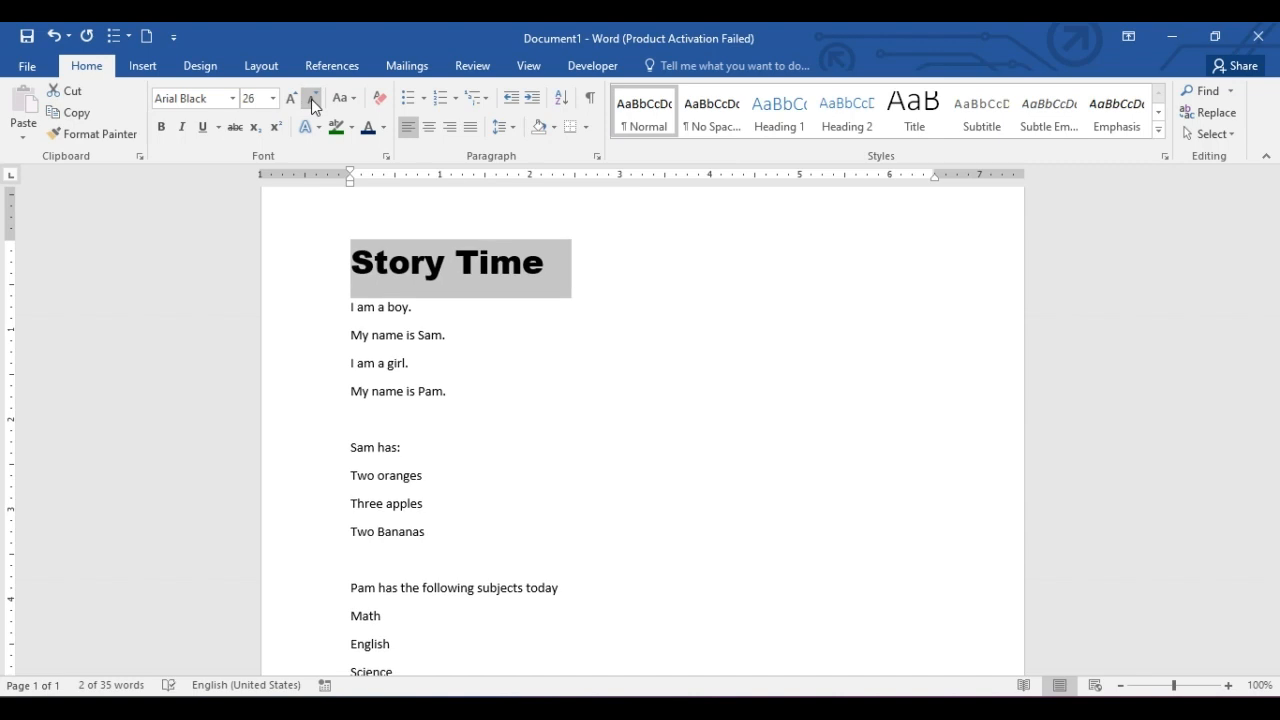
Change the title's case to UPPERCASE.
left_click(442, 340)
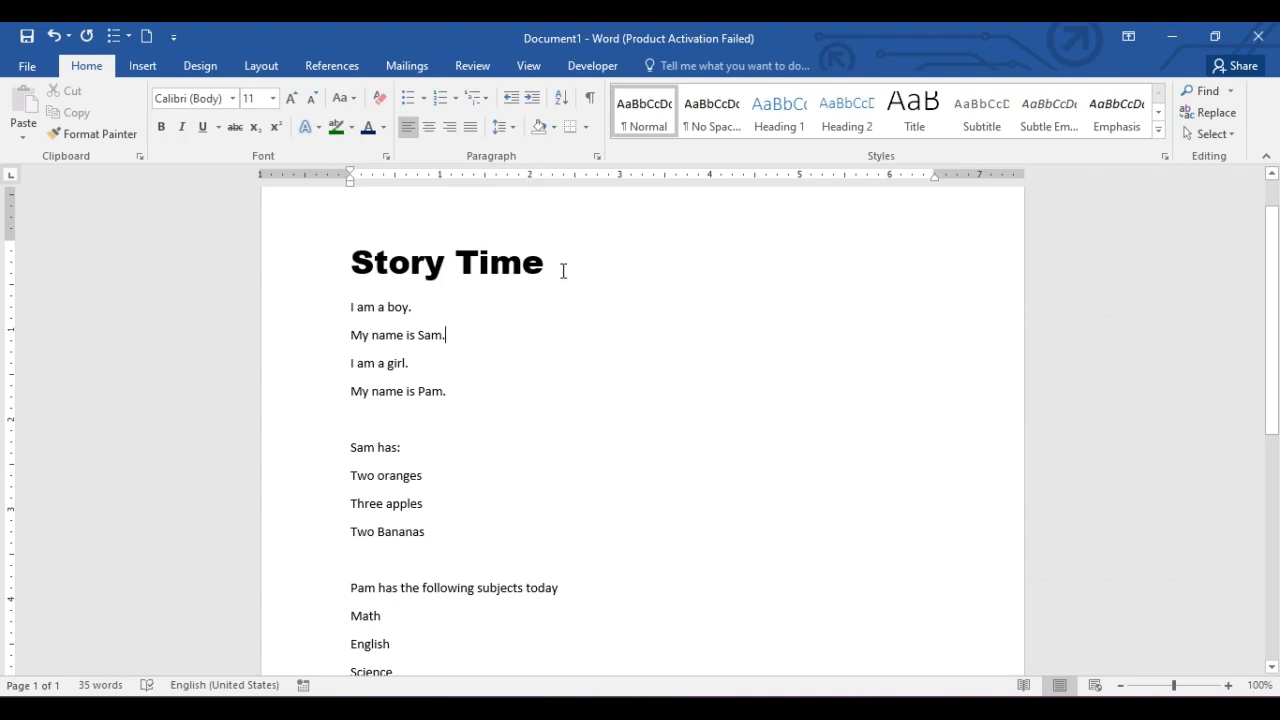
left_click_drag(563, 271, 334, 257)
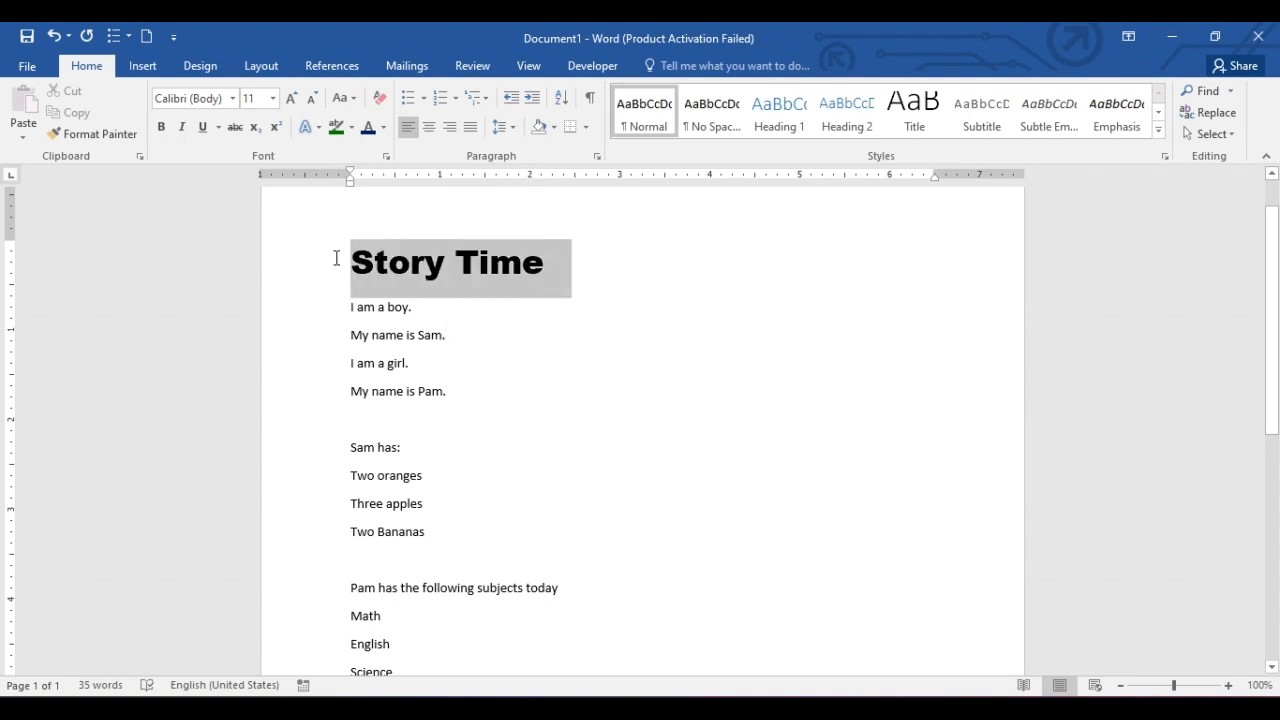
left_click(355, 97)
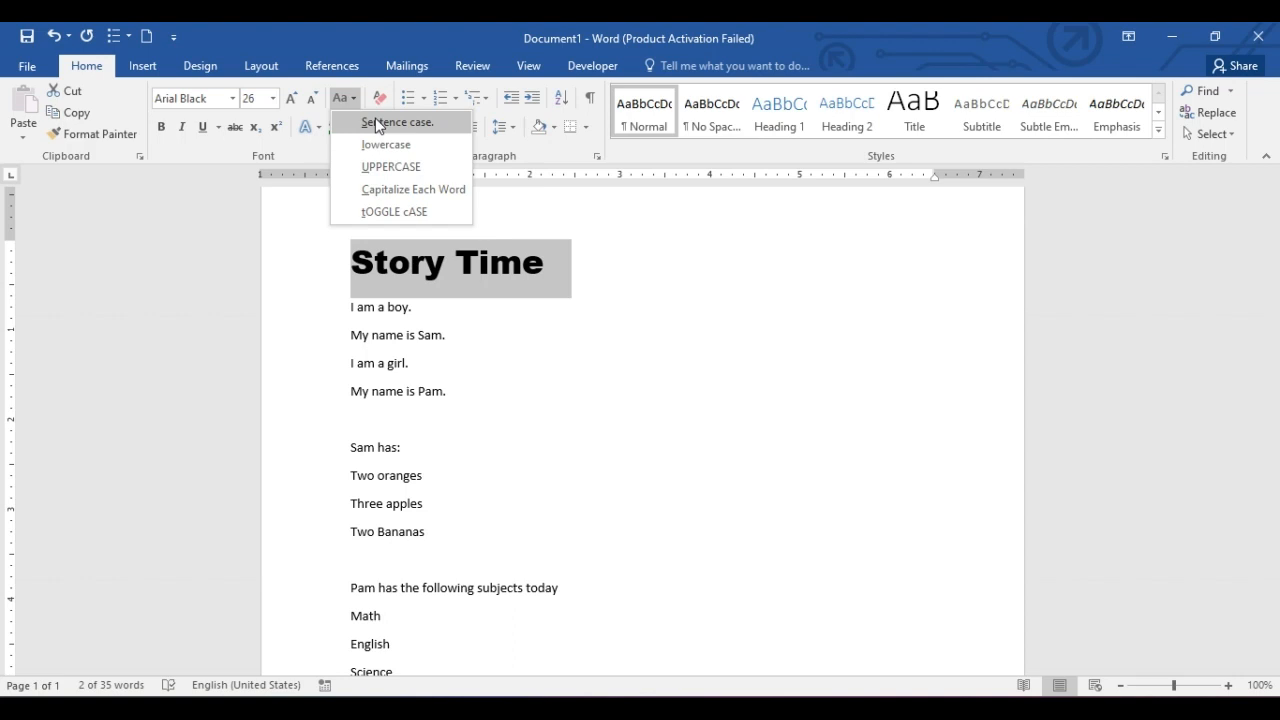
left_click(418, 166)
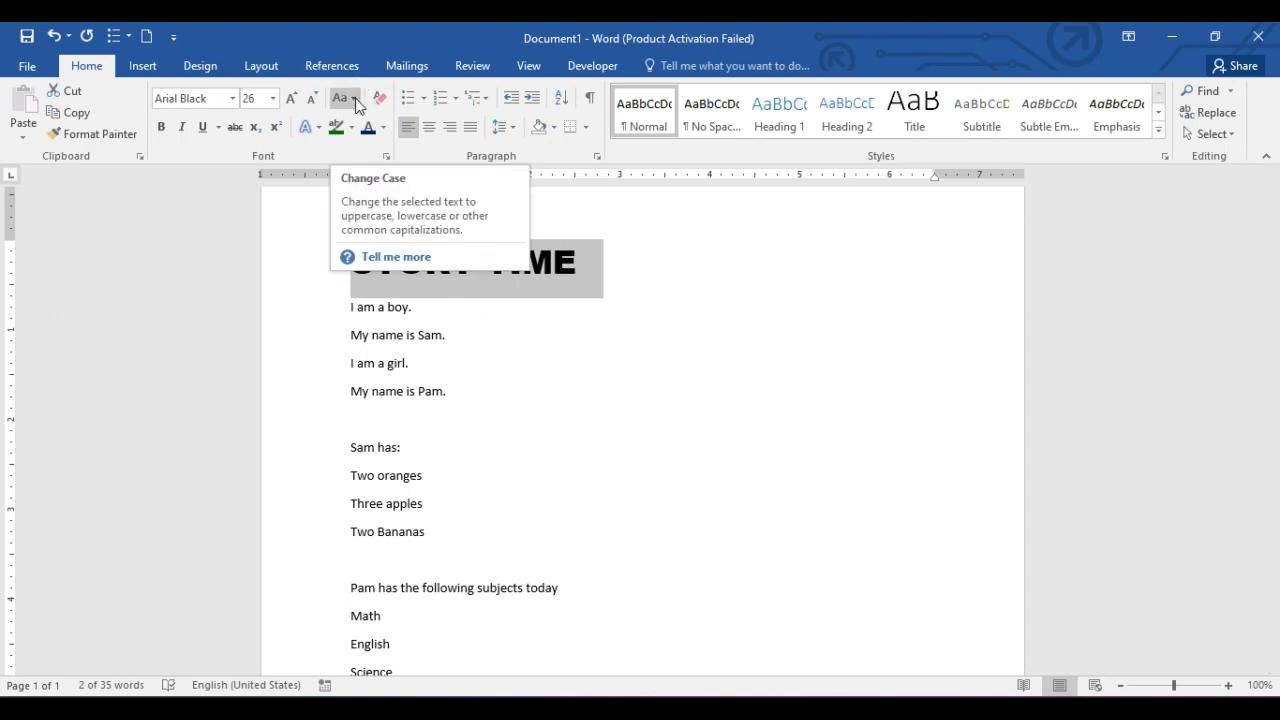
left_click(450, 318)
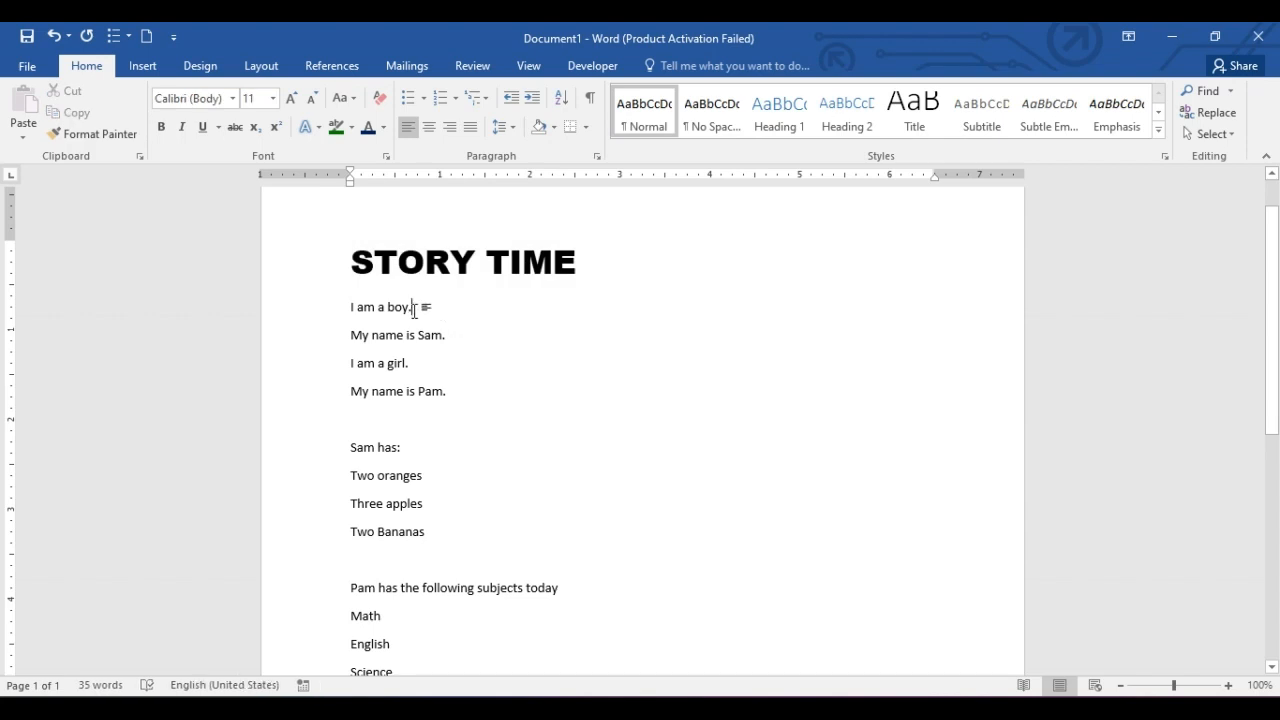
Make the line 'I am a boy.' bold and the line 'My name is Sam.' italic.
left_click_drag(417, 309, 328, 312)
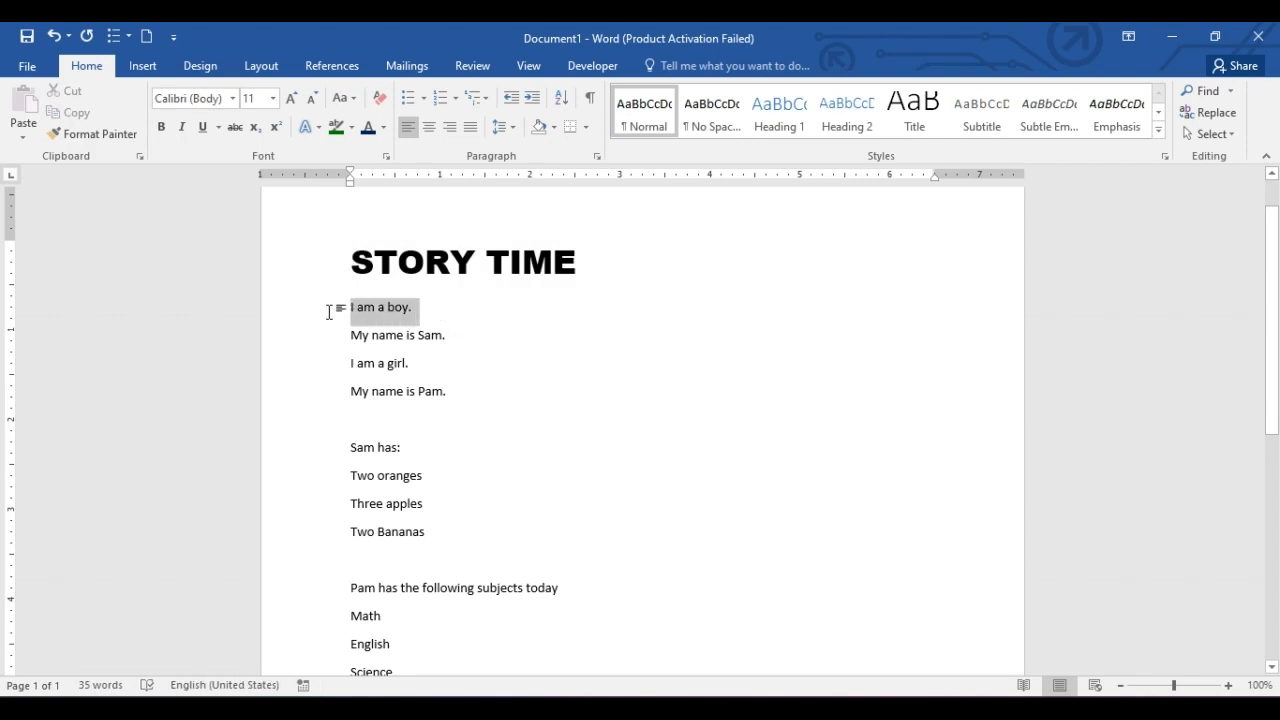
left_click(160, 128)
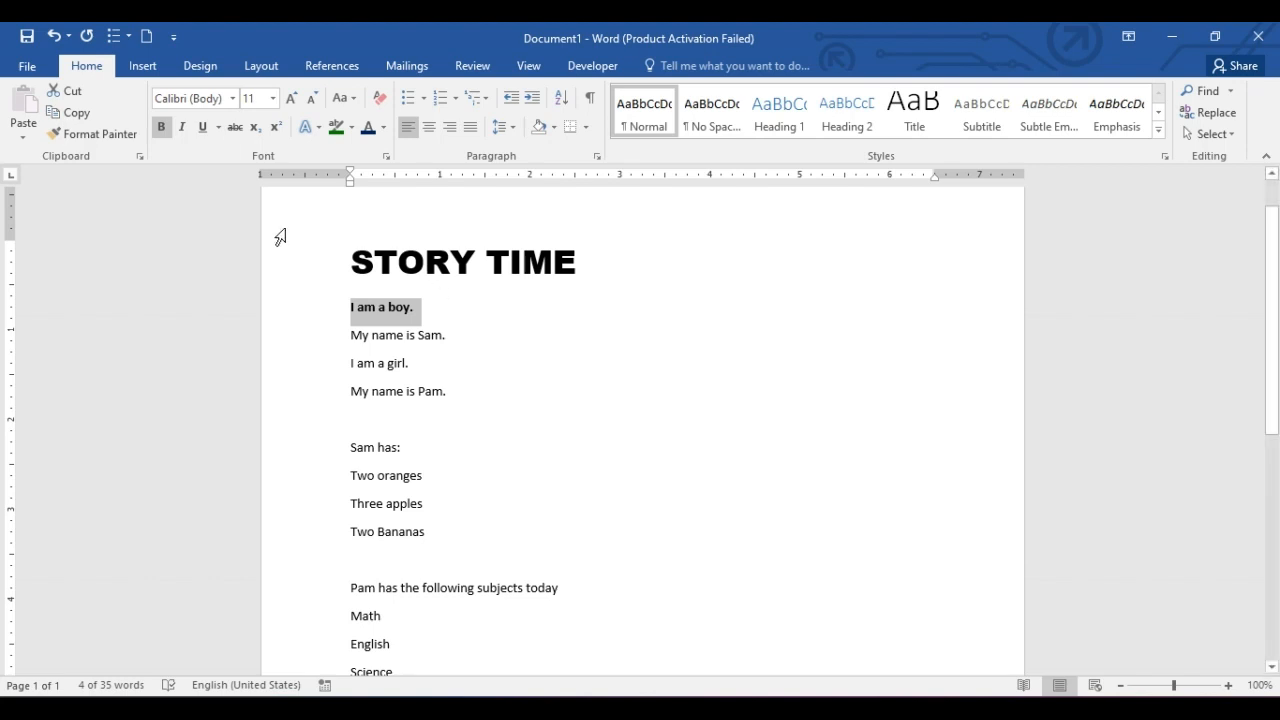
left_click_drag(453, 337, 350, 336)
left_click(180, 130)
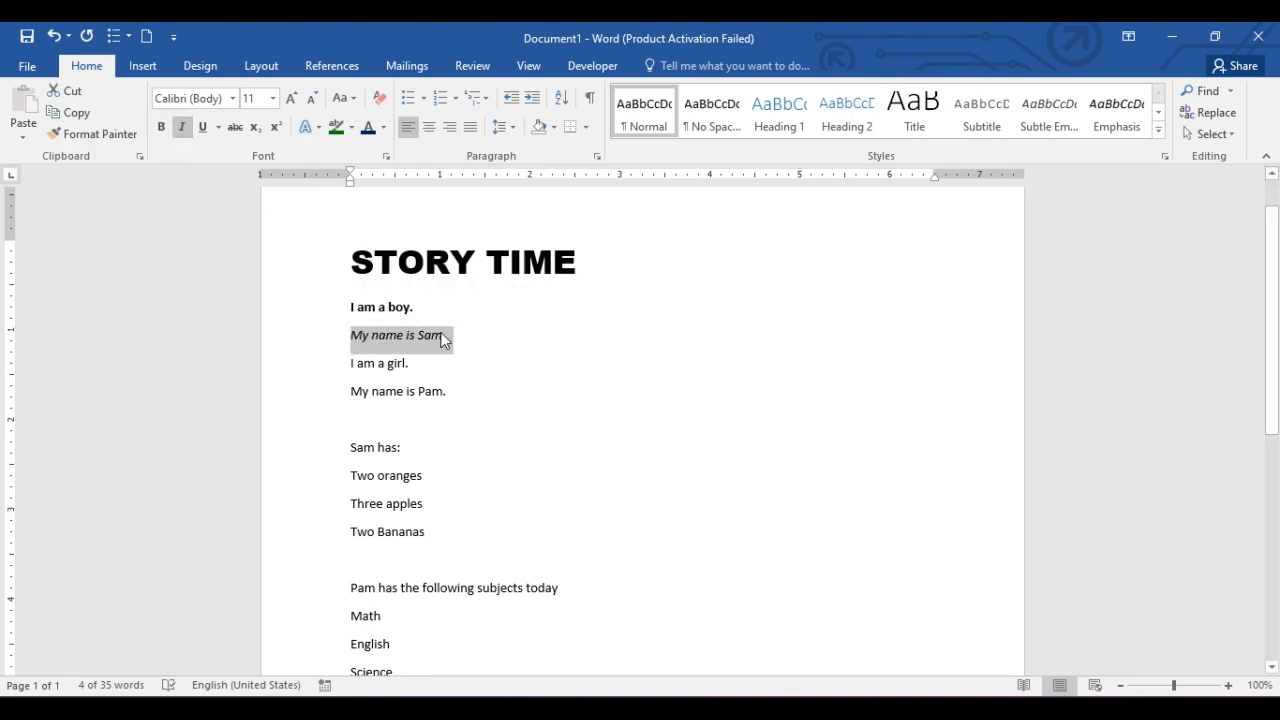
Underline 'I am a girl.' and highlight 'My name is Pam.' in bright green.
left_click_drag(420, 364, 347, 363)
left_click(202, 127)
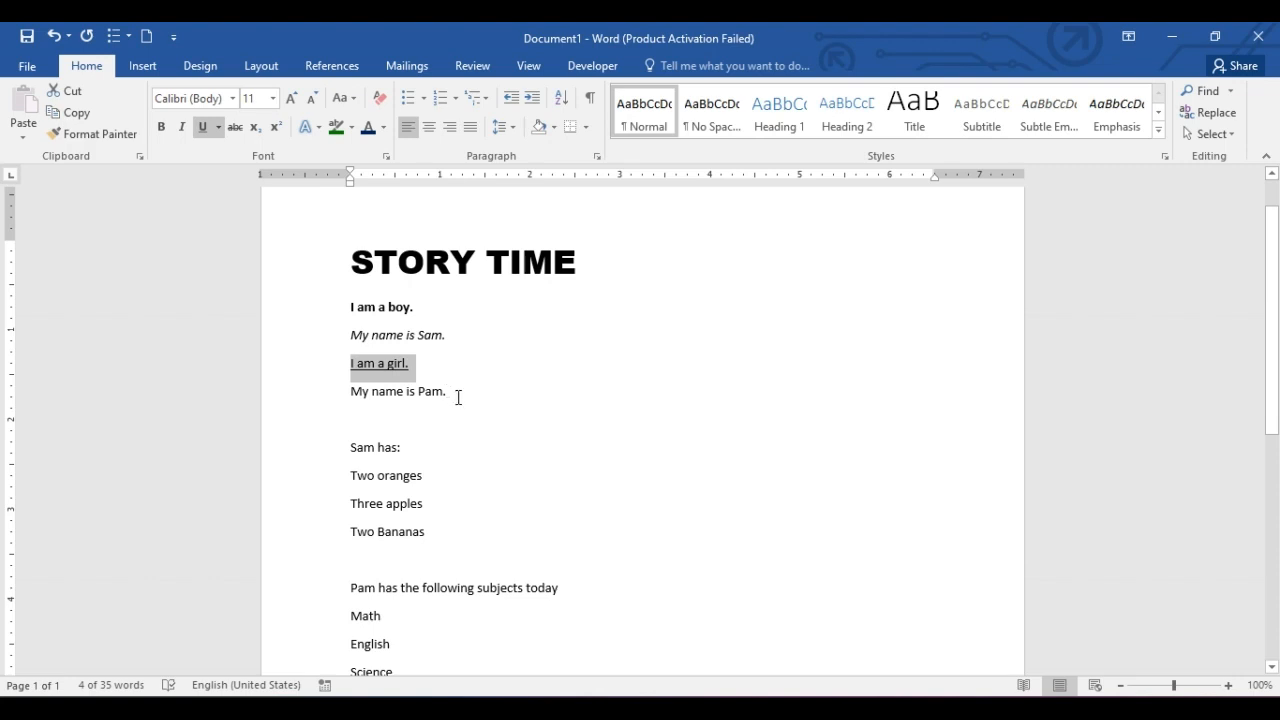
left_click_drag(451, 397, 354, 393)
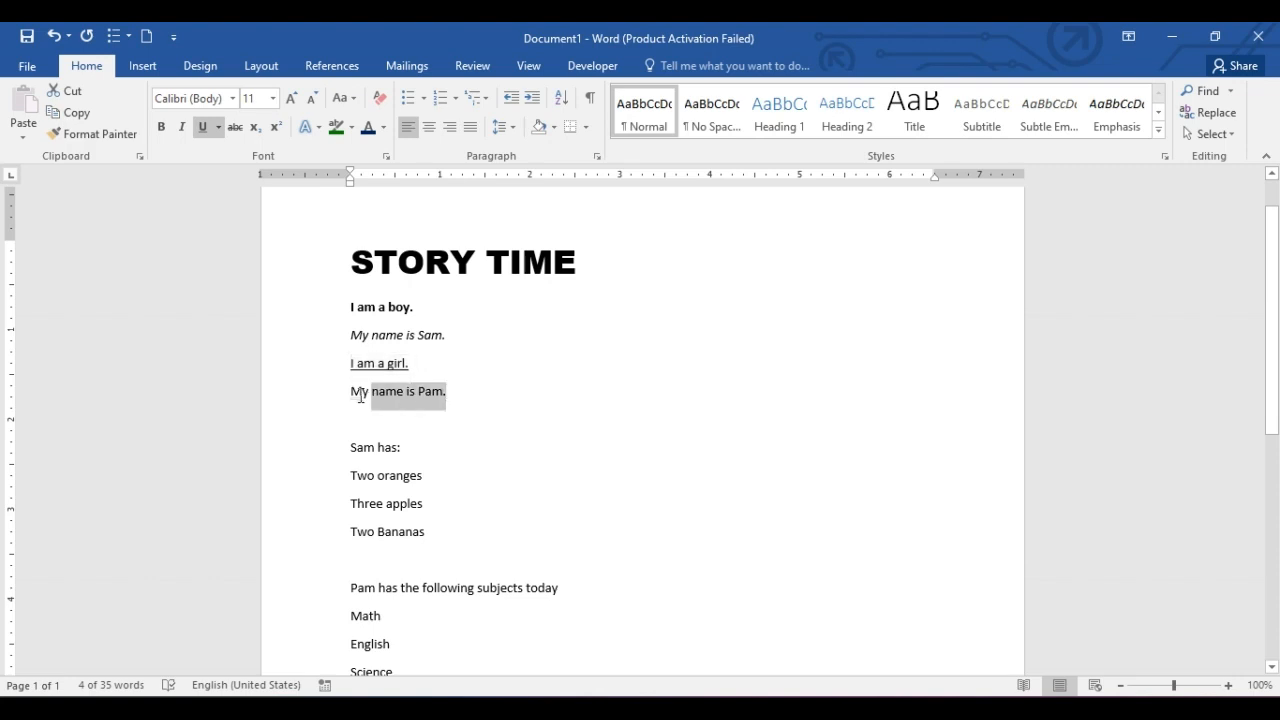
left_click(352, 129)
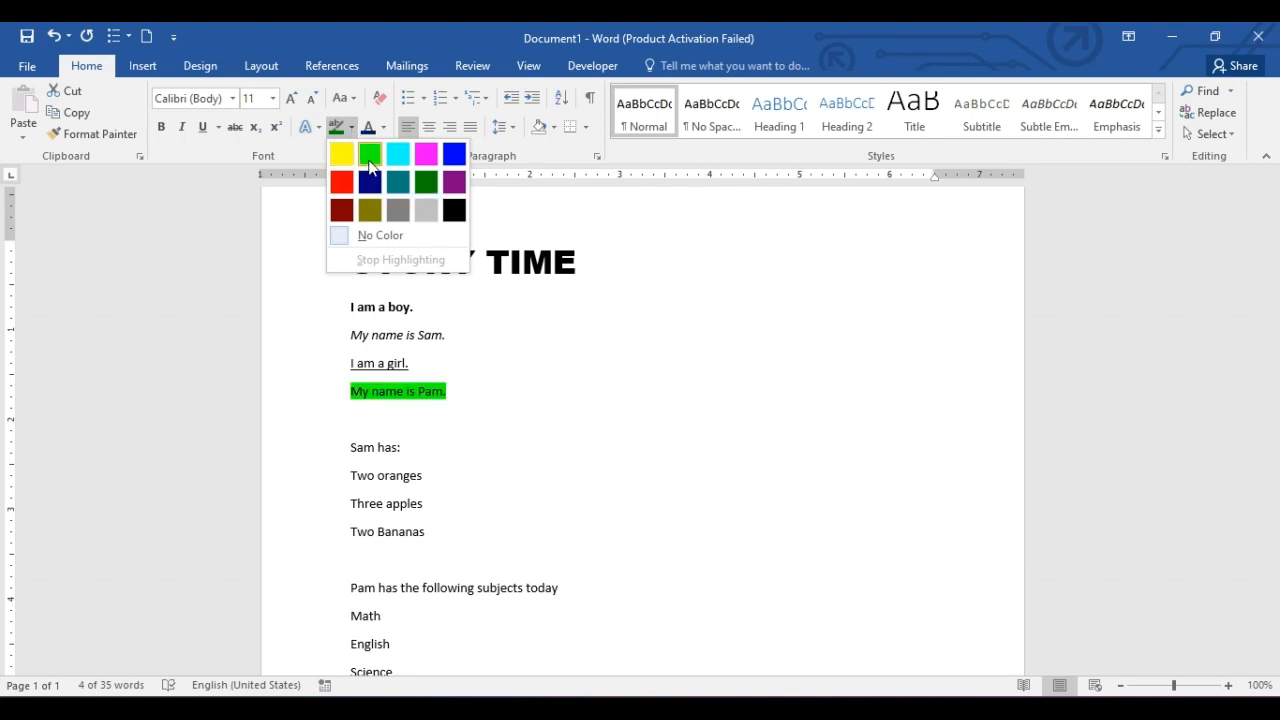
left_click(369, 154)
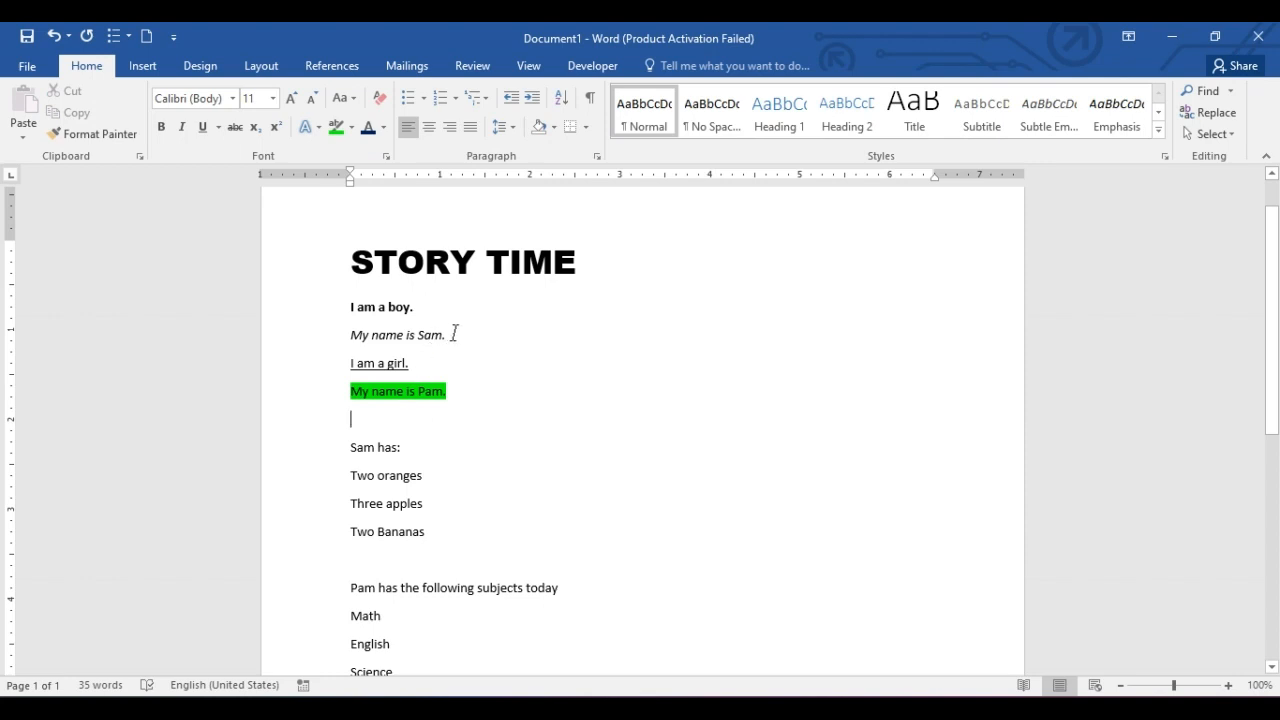
Change the font colour of 'My name is Sam.' to dark blue.
left_click_drag(454, 333, 348, 334)
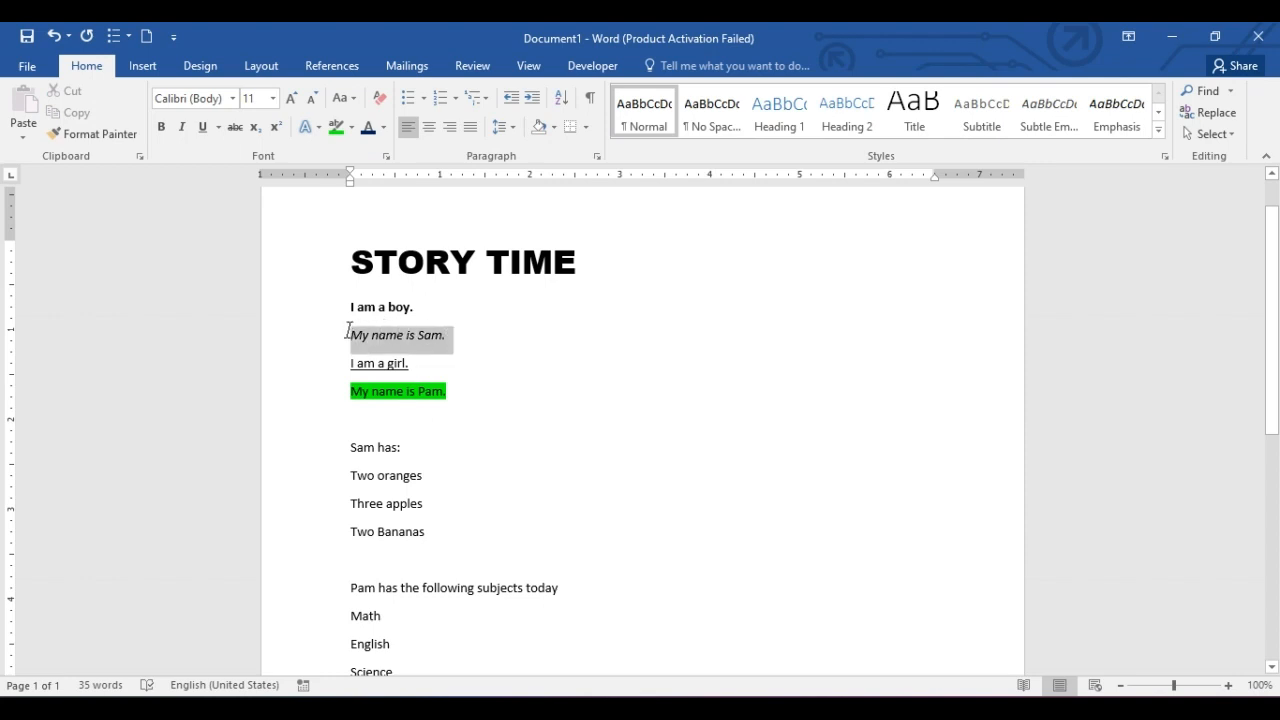
left_click(382, 128)
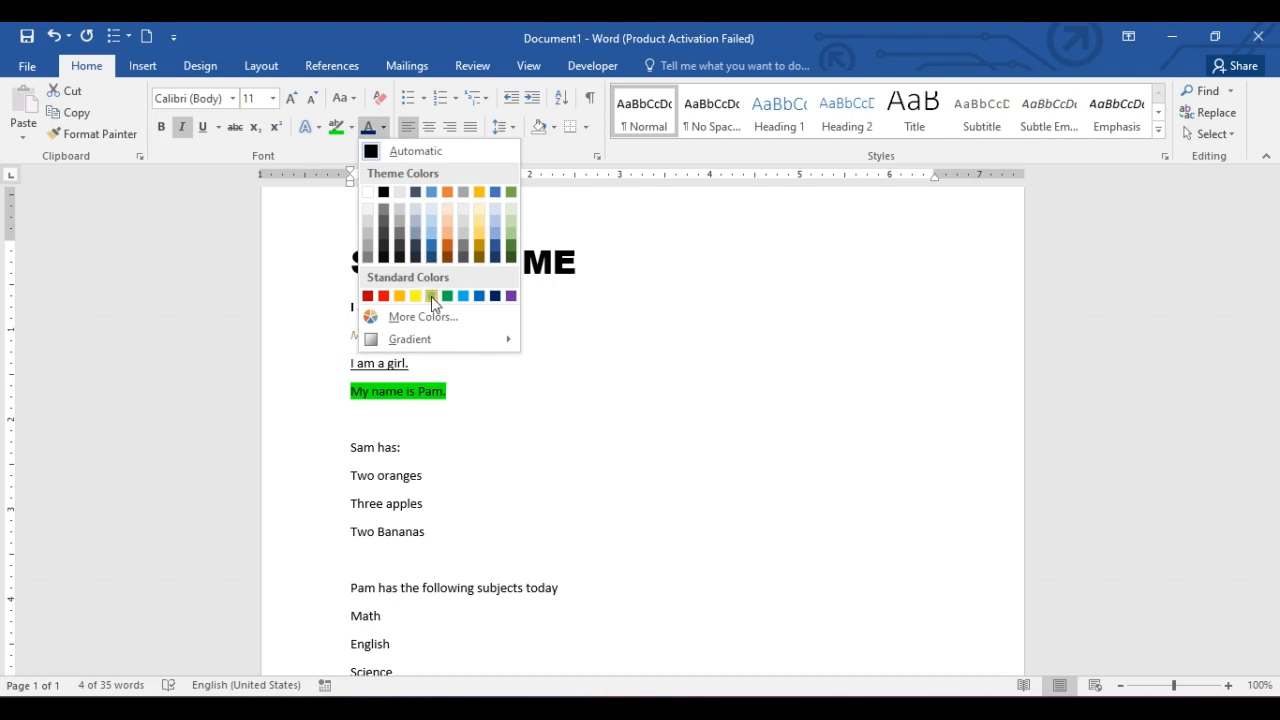
left_click(495, 296)
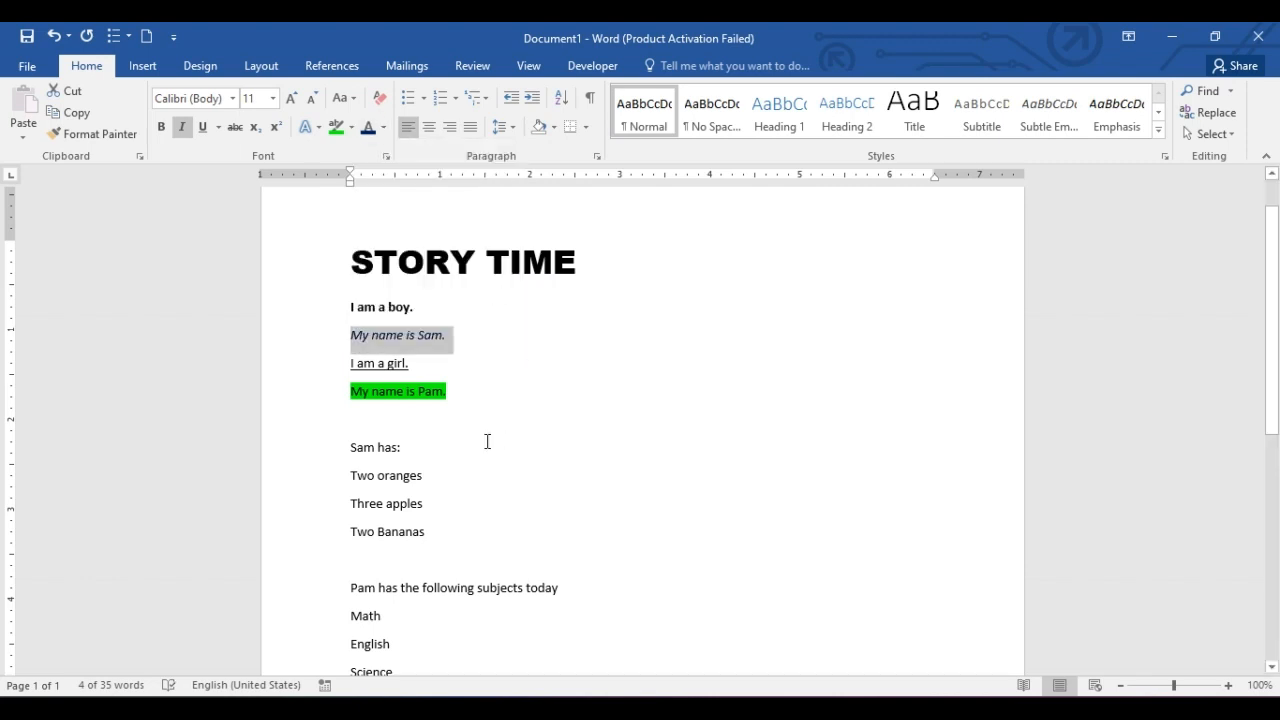
Type '10 pool' on the empty line below 'My name is Pam.'.
left_click(421, 418)
type("10 pool")
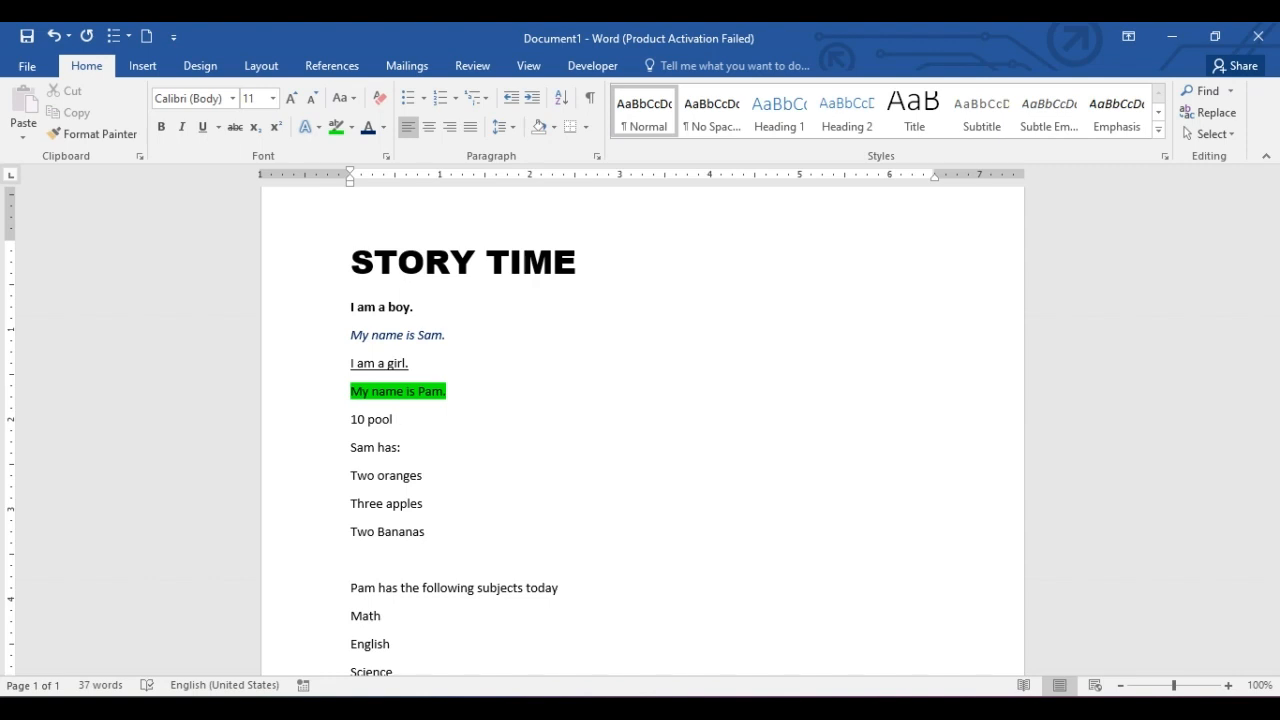
type(" 2")
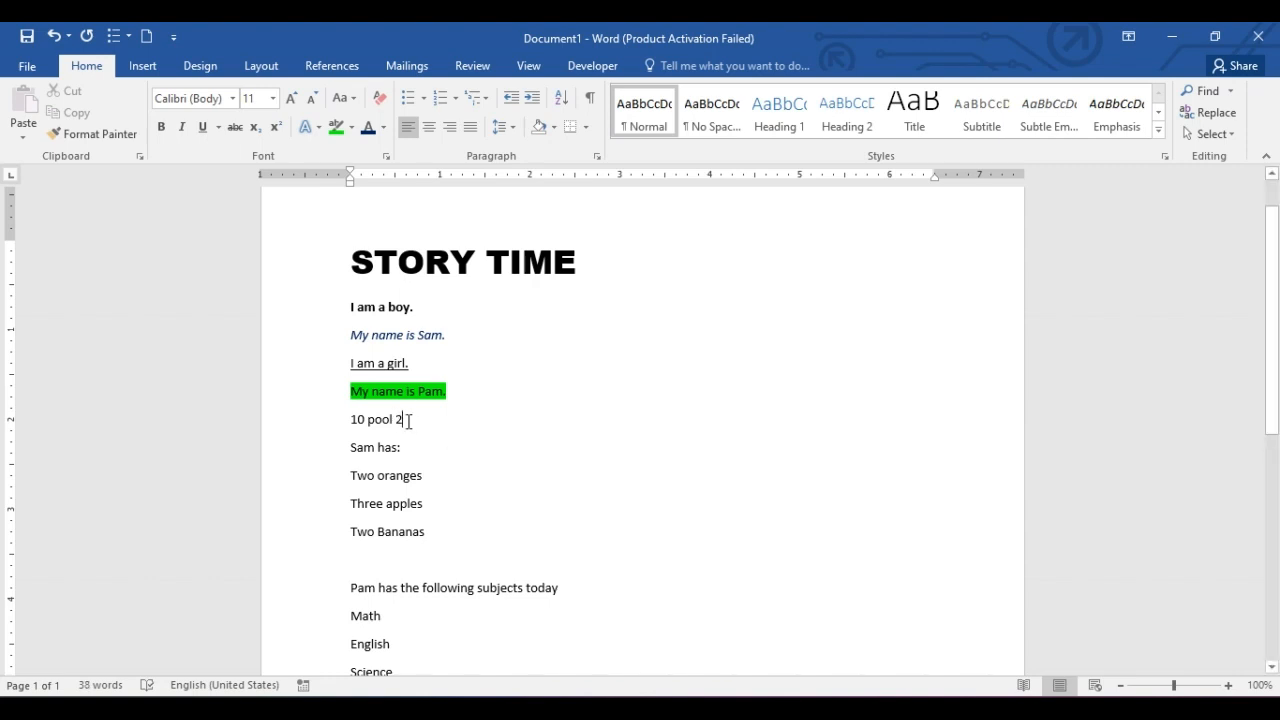
Append ' 2' to the '10 pool' line and make 'pool 2' superscript.
left_click_drag(404, 420, 369, 419)
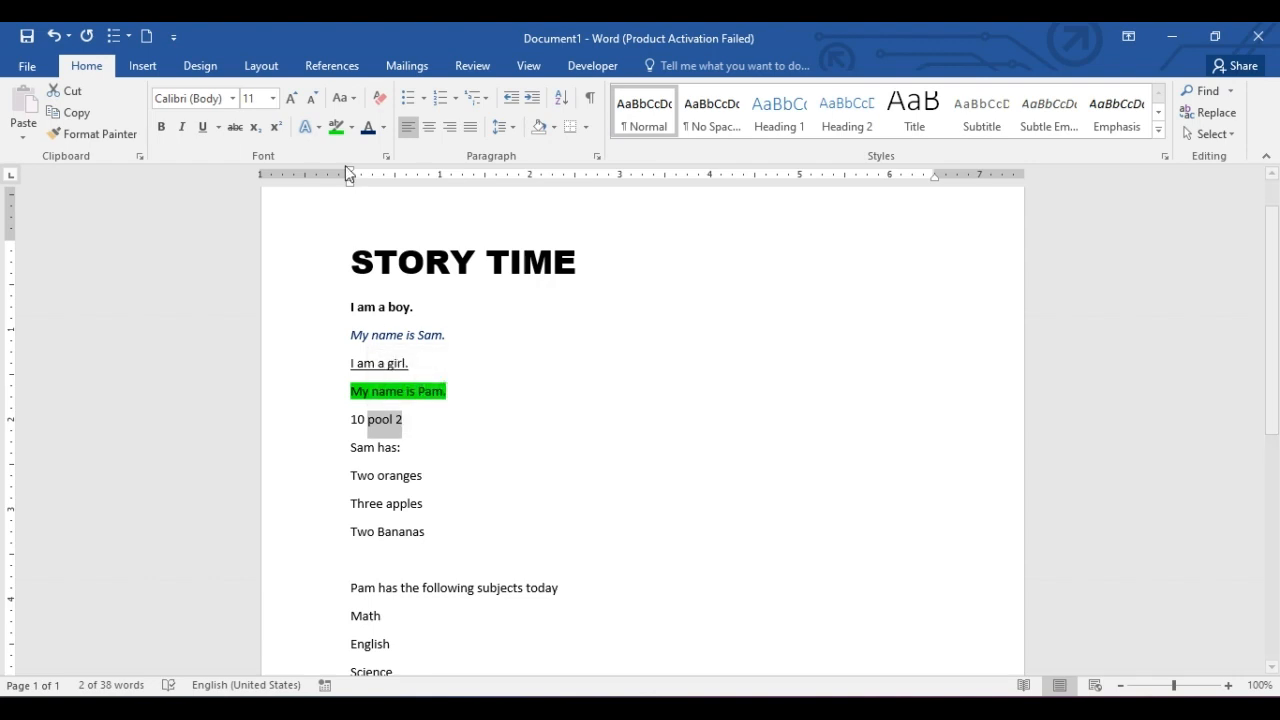
left_click(278, 137)
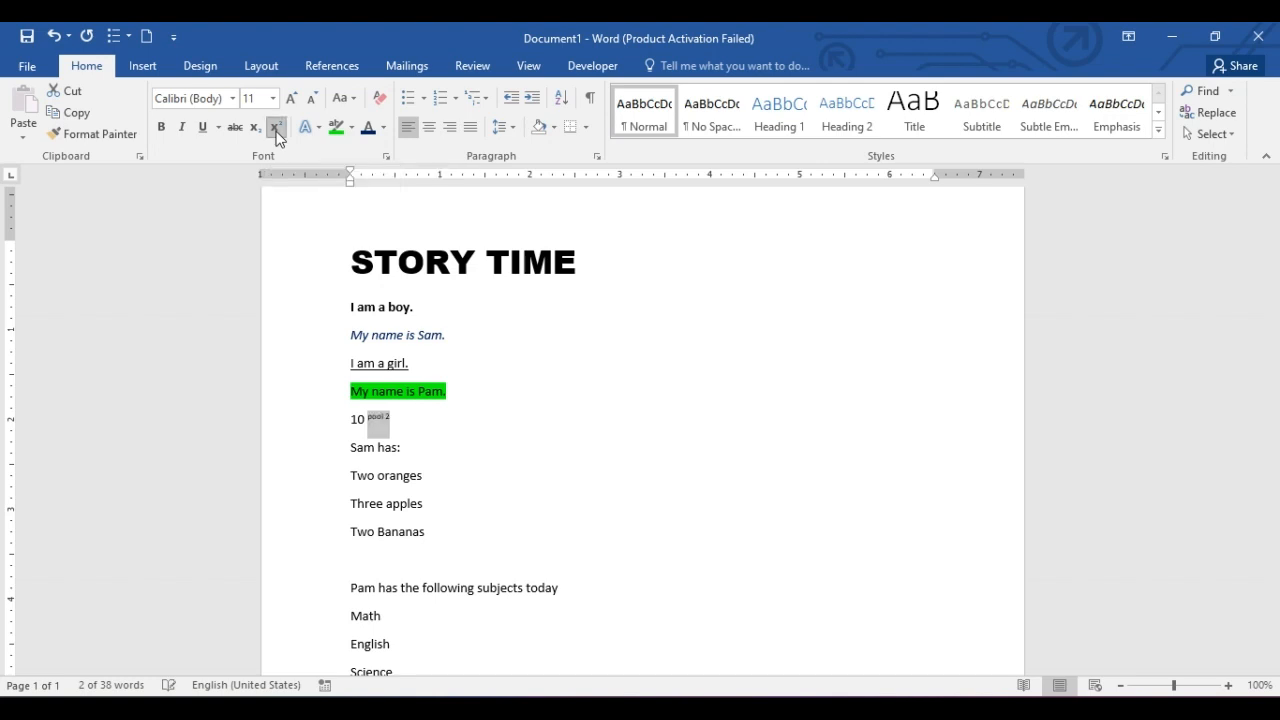
left_click(409, 421)
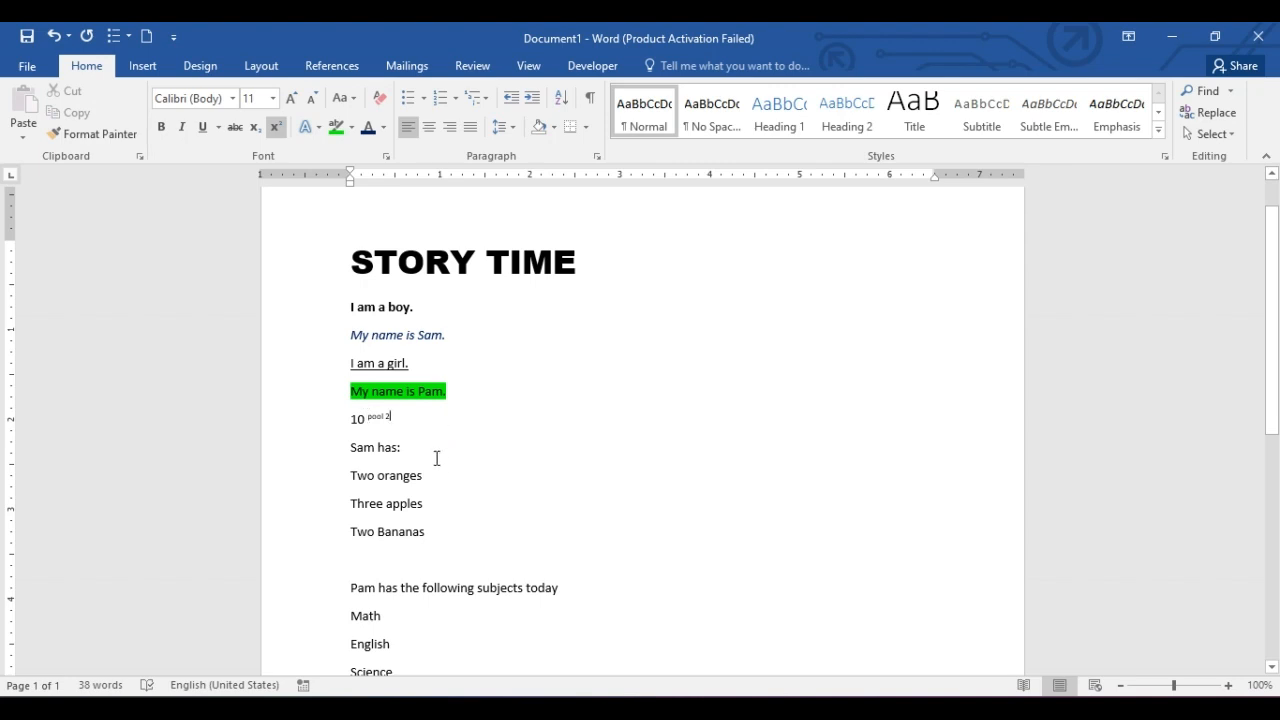
Type 'H2O' in normal text on a new line further below, then make its 2 subscript.
left_click(449, 419)
key("Return")
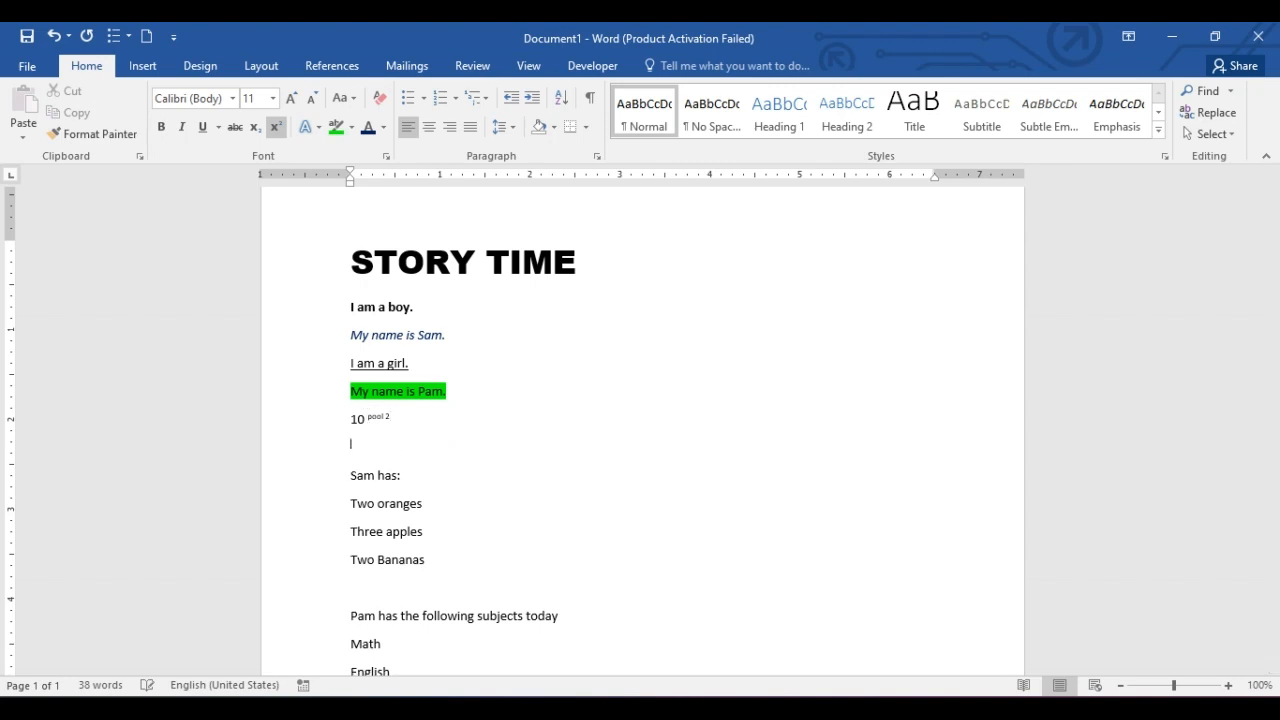
key("Return")
left_click(277, 128)
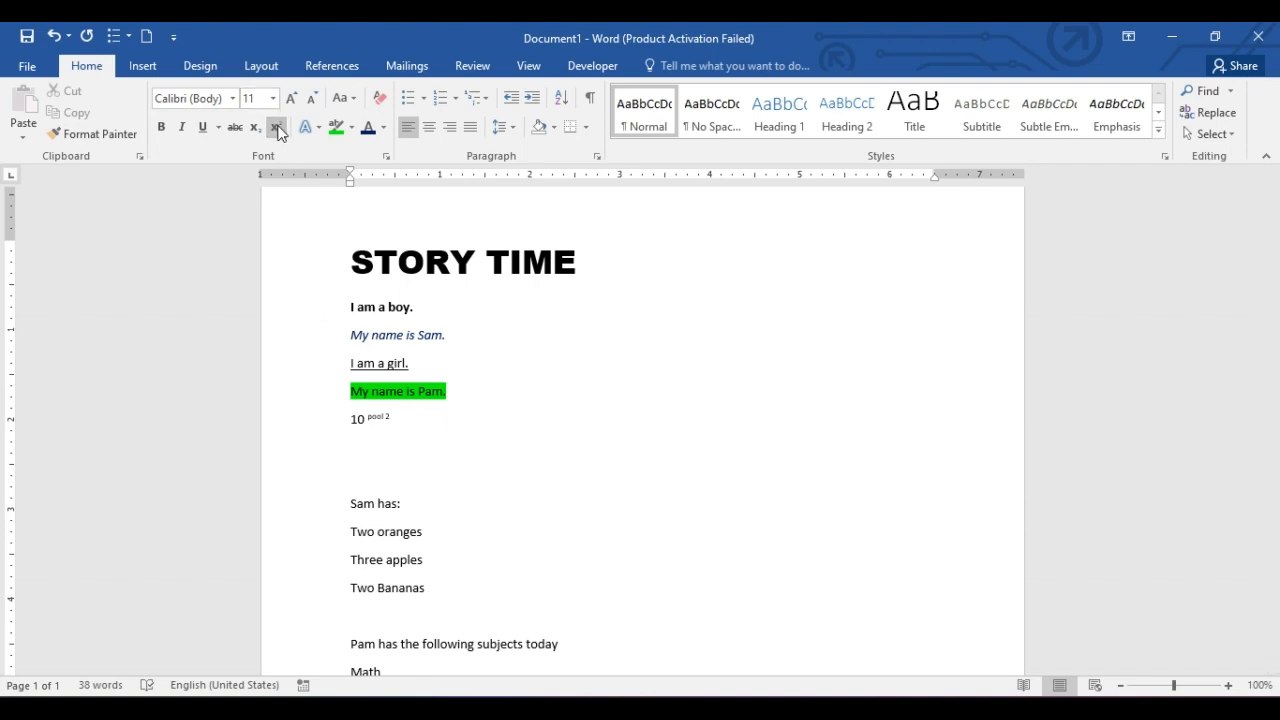
type("H2o")
key("BackSpace")
type("O")
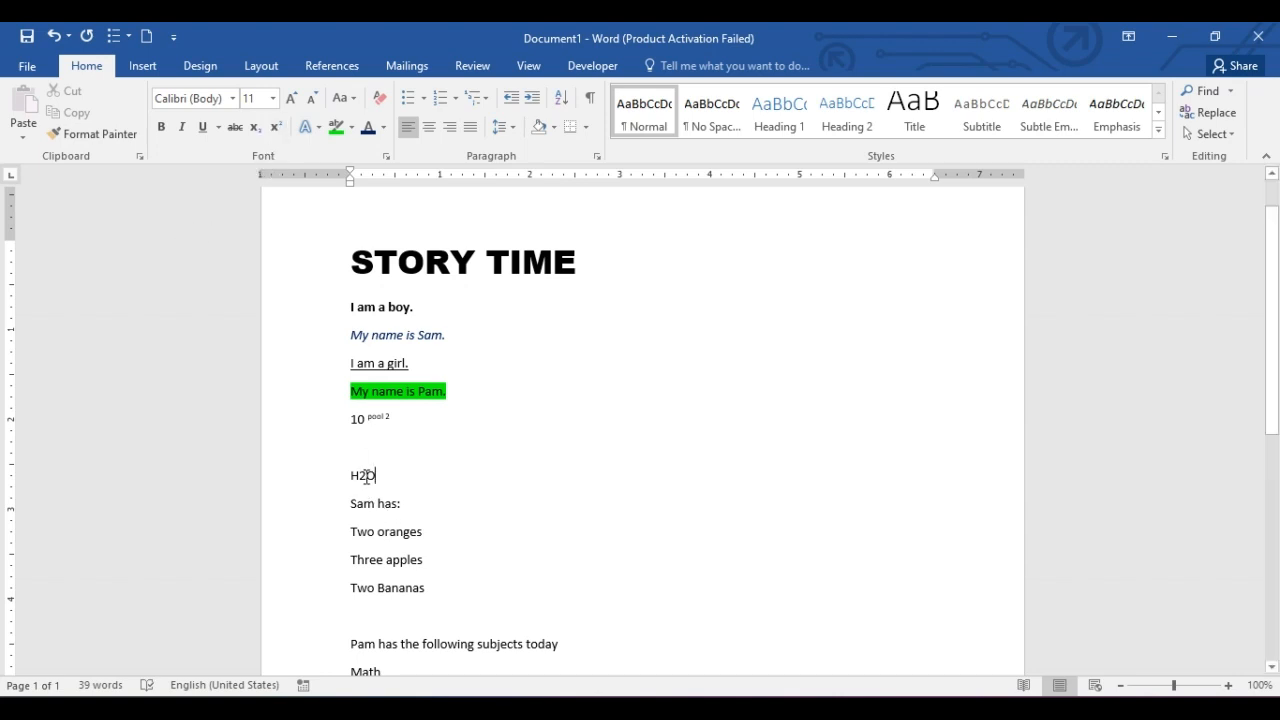
left_click_drag(366, 476, 358, 476)
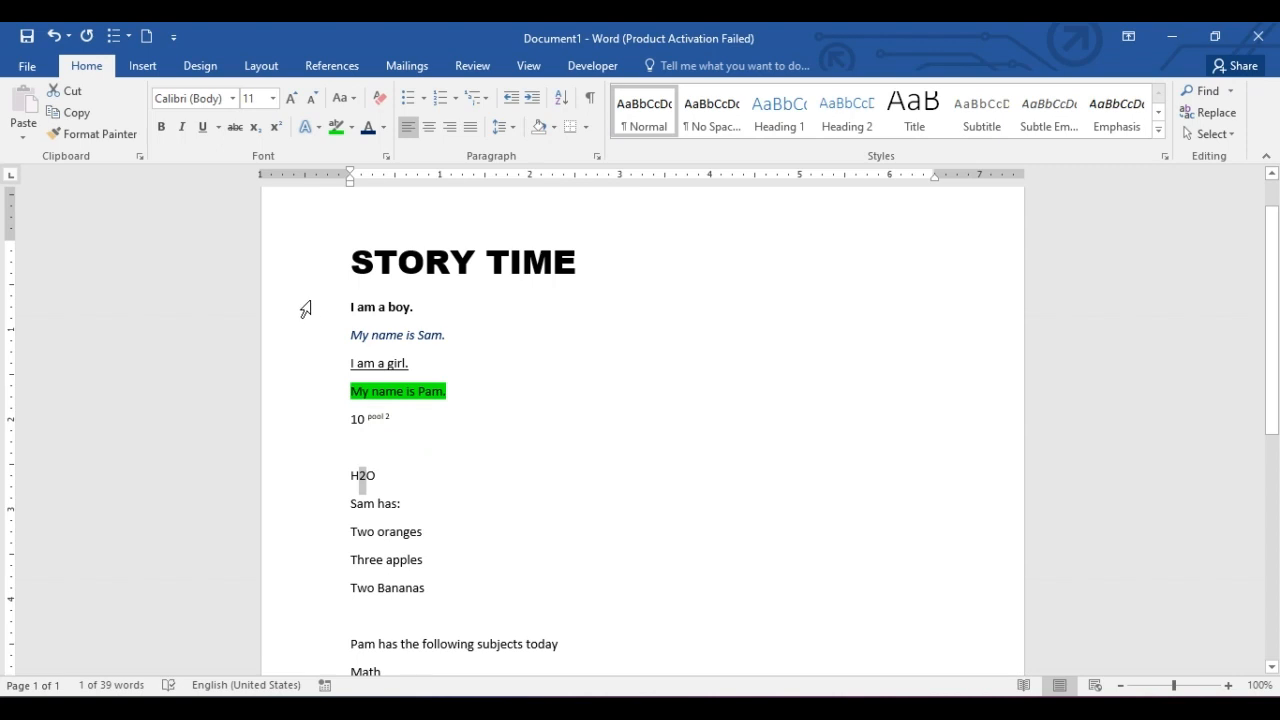
left_click(255, 127)
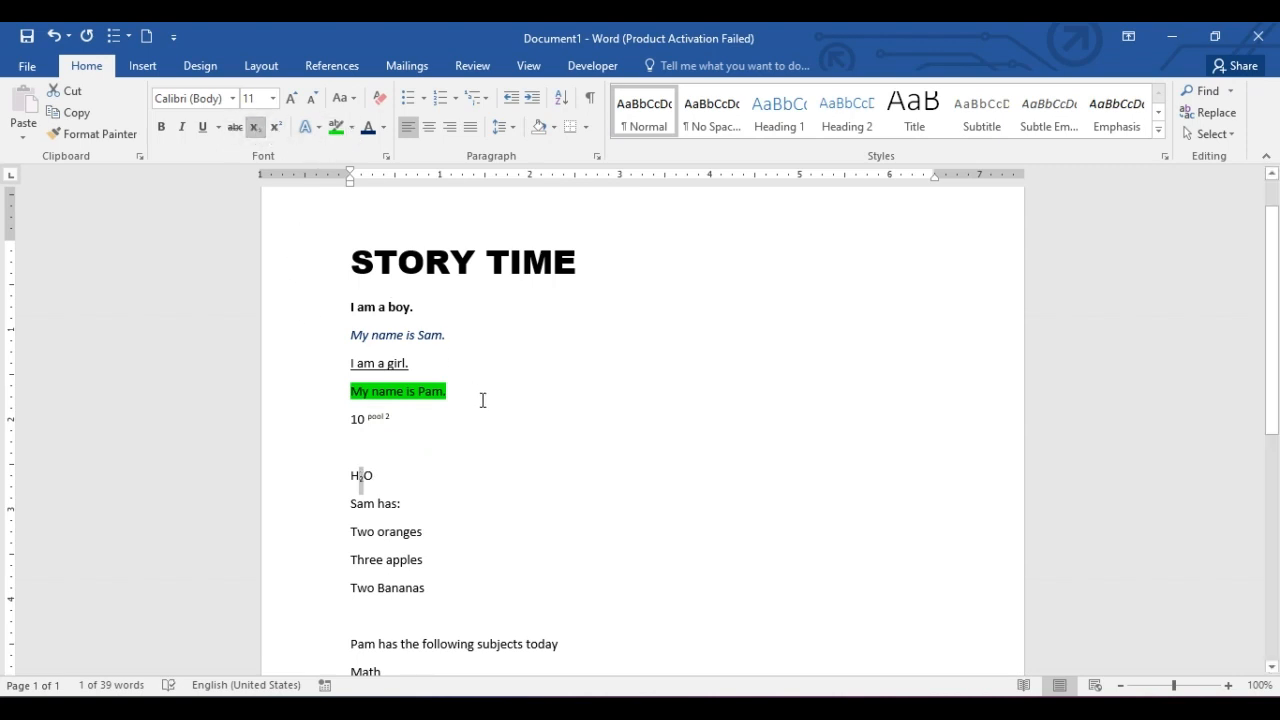